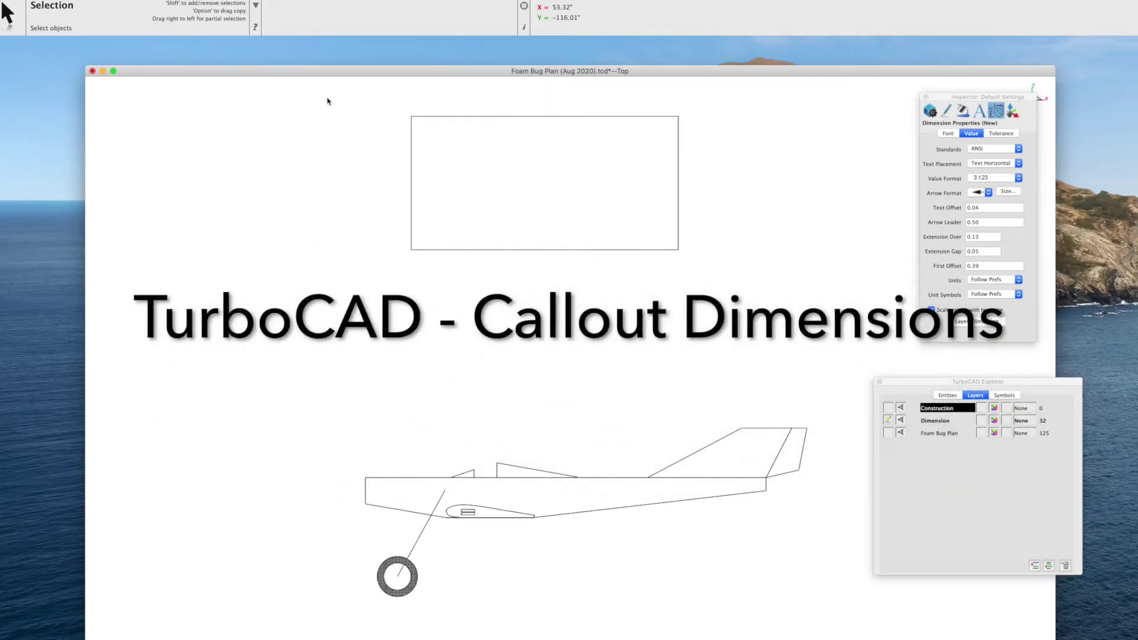
- Show the 2D tool palette from Window > Tools and move it slightly lower
left_click(374, 1)
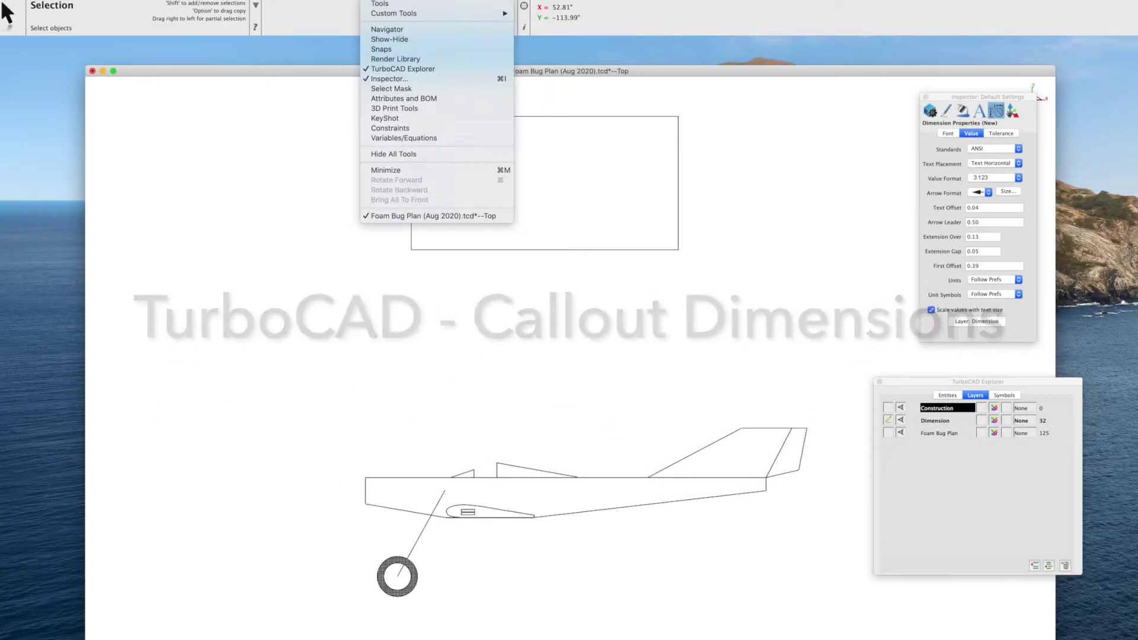
left_click(298, 79)
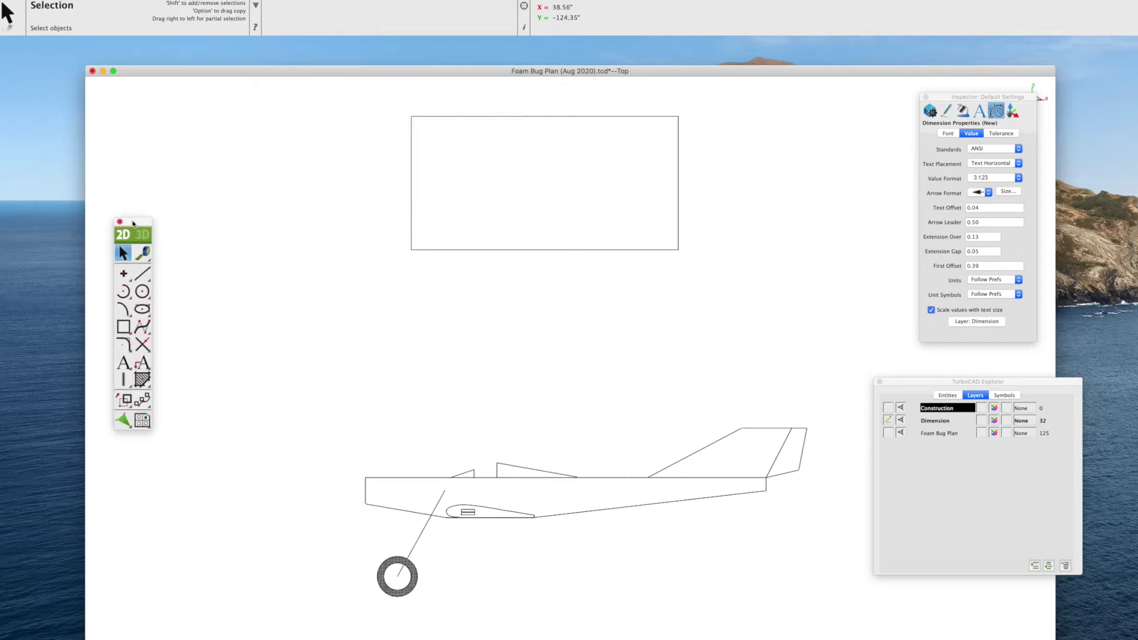
left_click_drag(127, 221, 119, 246)
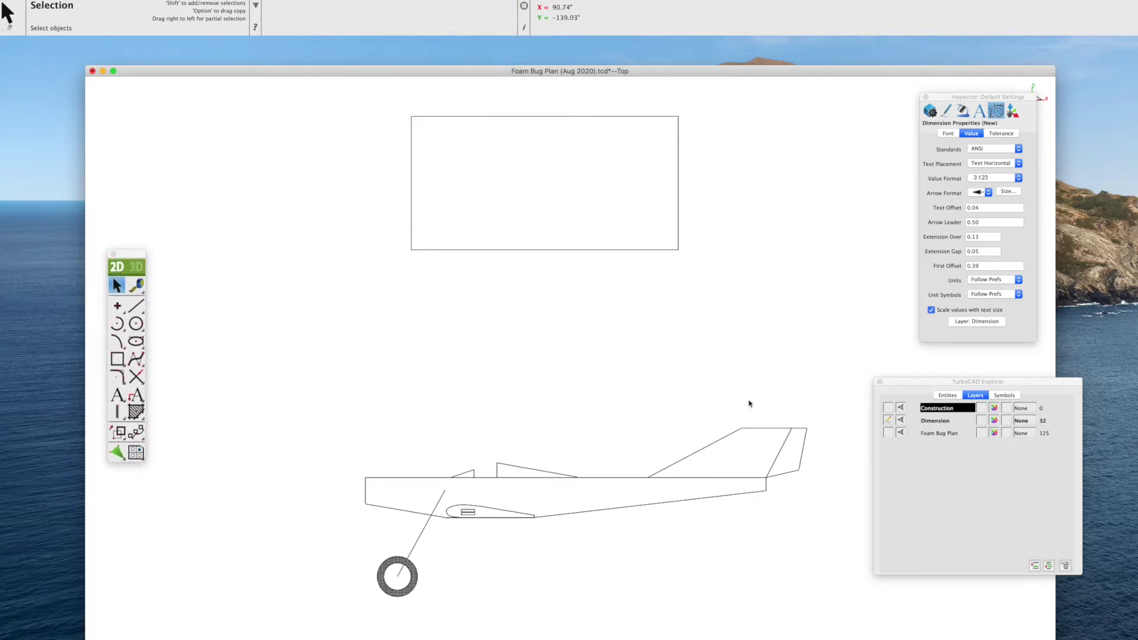
- Tear off the Tape Measure, Dimension and Text flyouts as floating palettes, then return to Select
left_click_drag(143, 293, 177, 284)
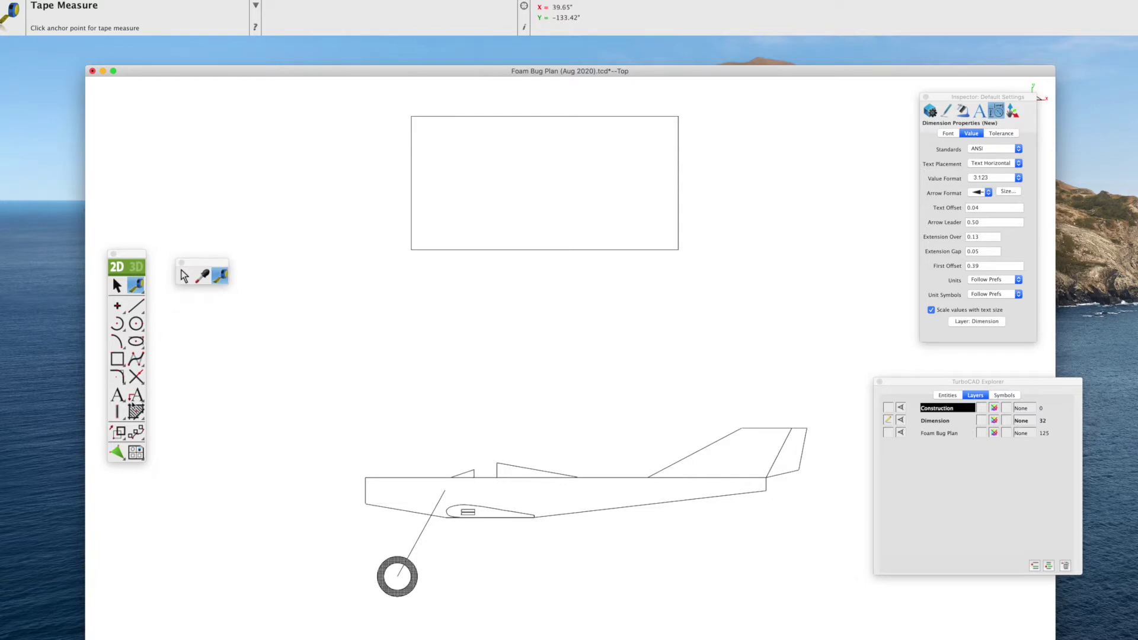
mouse_move(140, 402)
left_mouse_down()
mouse_move(330, 402)
mouse_move(336, 393)
mouse_move(209, 329)
mouse_move(205, 316)
left_mouse_up()
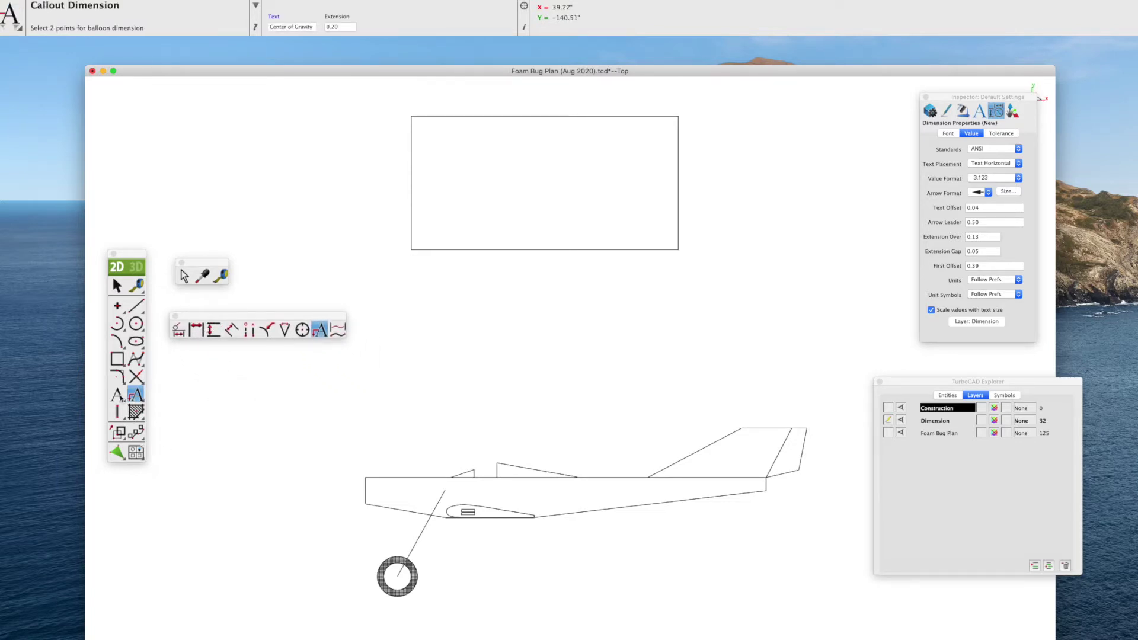
left_click_drag(121, 400, 180, 362)
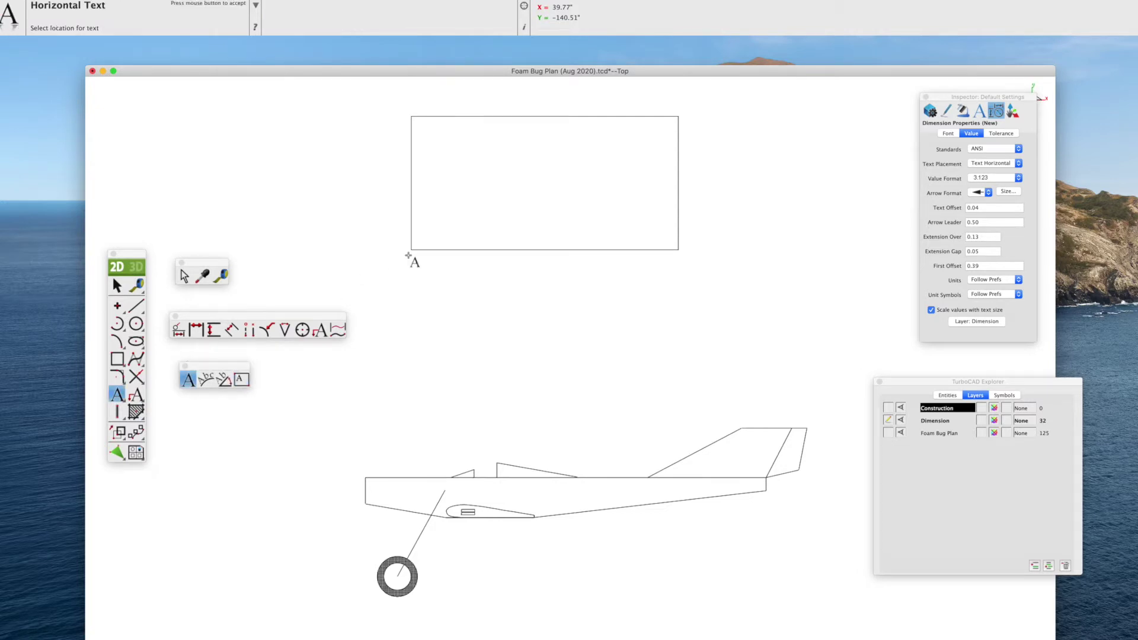
left_click(117, 285)
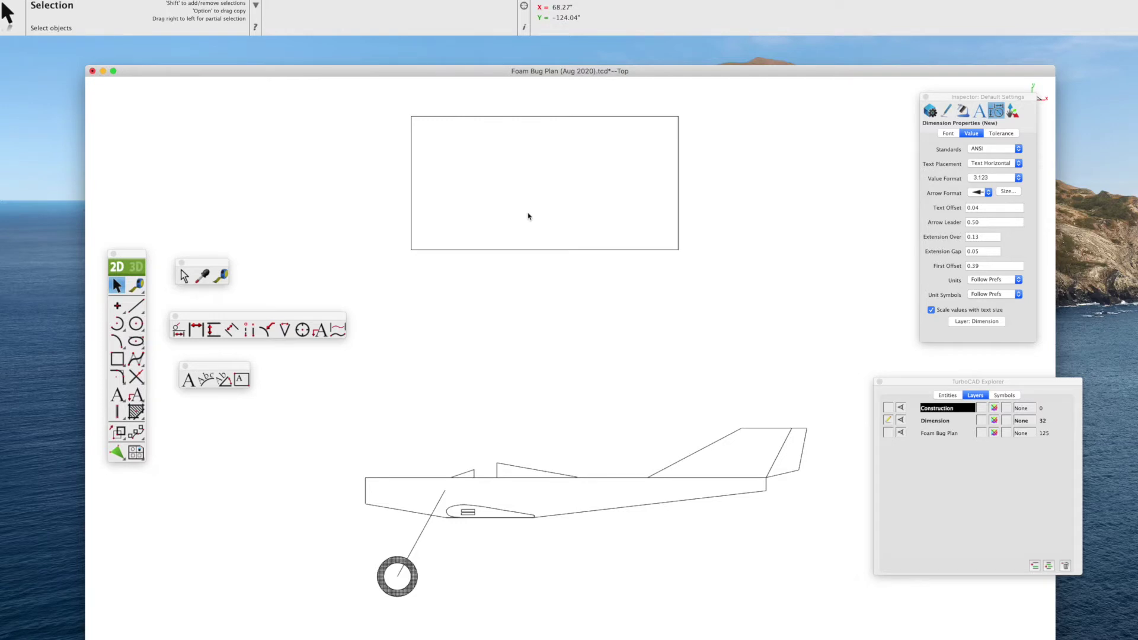
- Add a horizontal 20 dimension across the rectangle's bottom corners, placed just below it
left_click(413, 191)
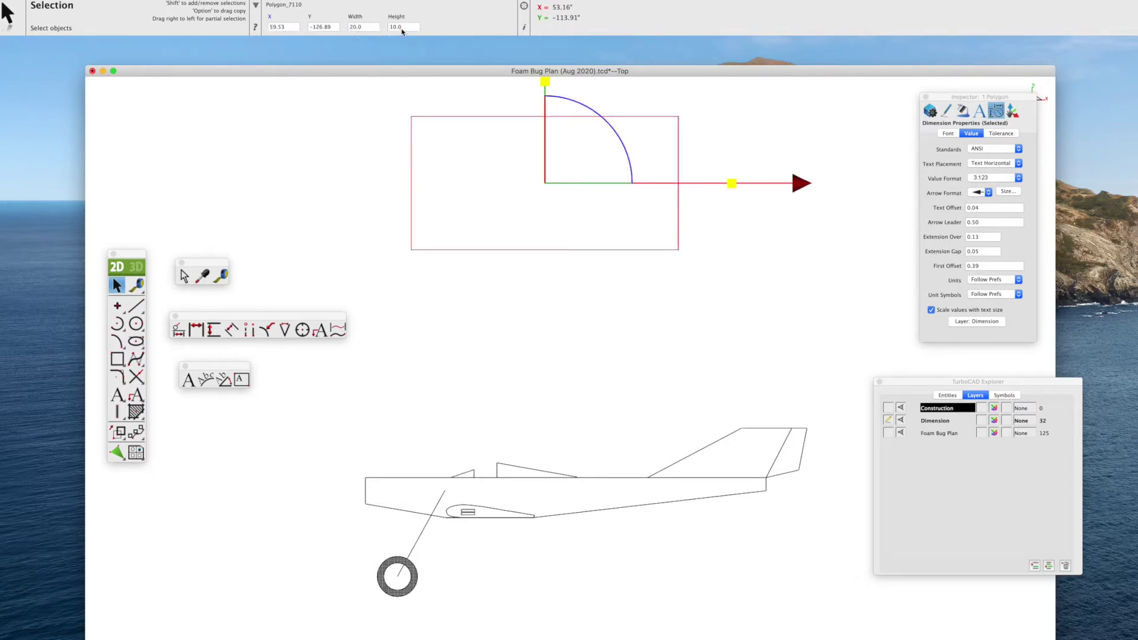
left_click(393, 290)
left_click(197, 330)
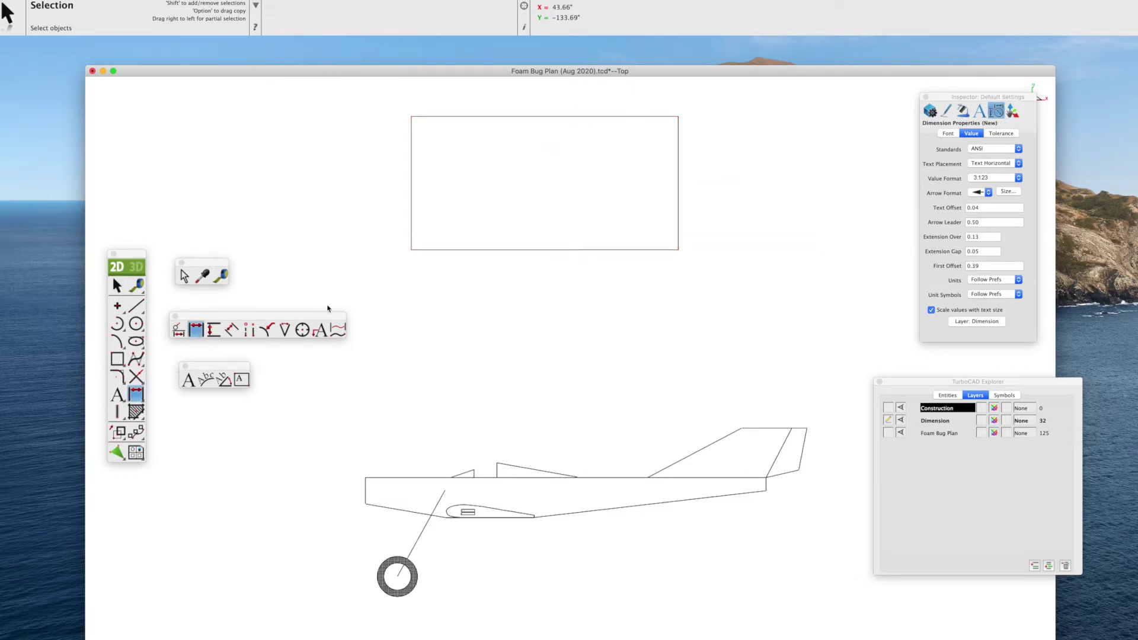
left_click(411, 249)
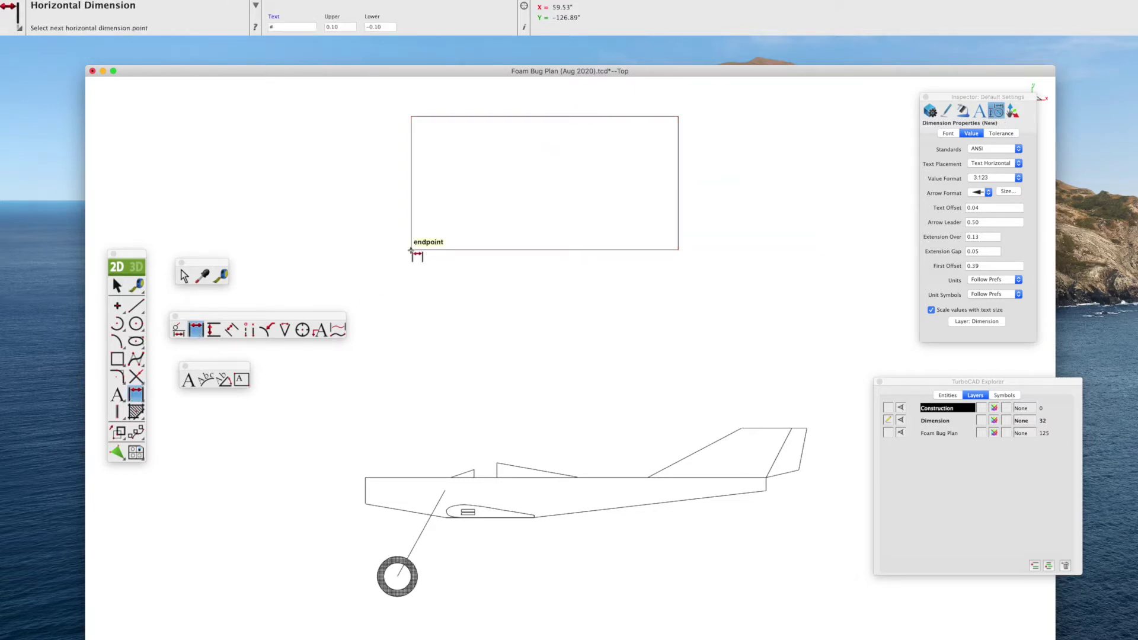
left_click(678, 250)
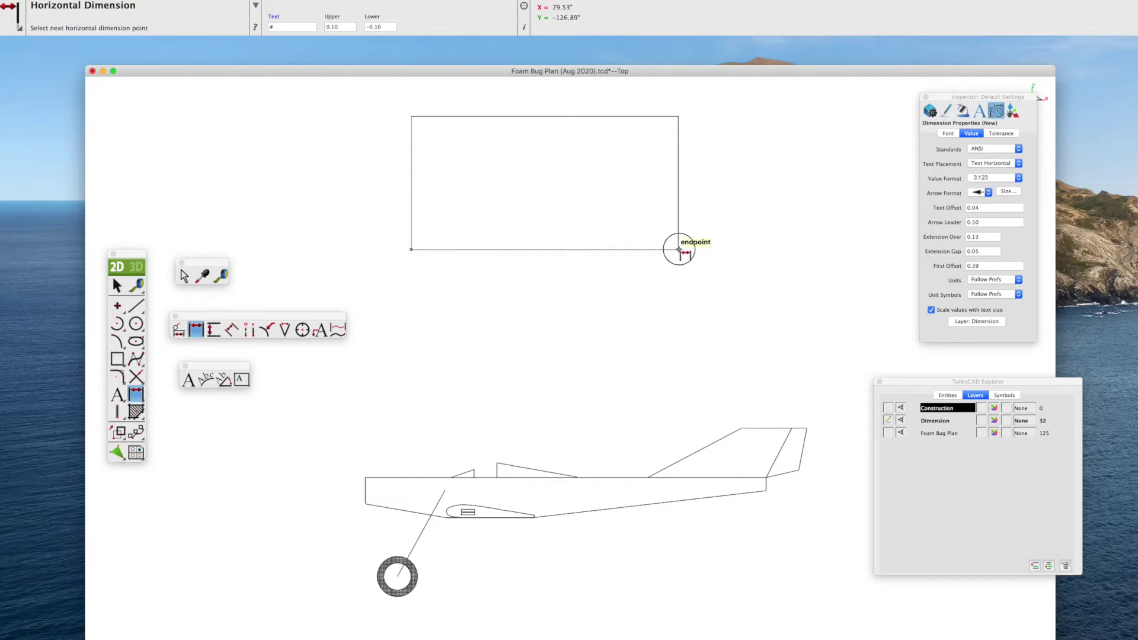
left_click(562, 254)
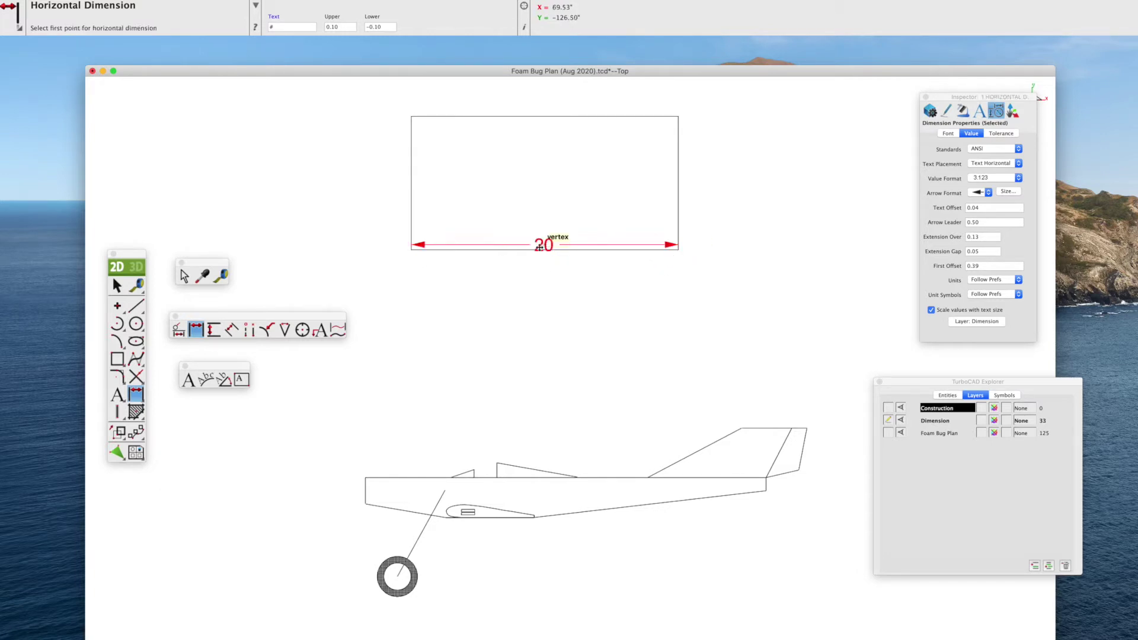
left_click_drag(541, 247, 542, 267)
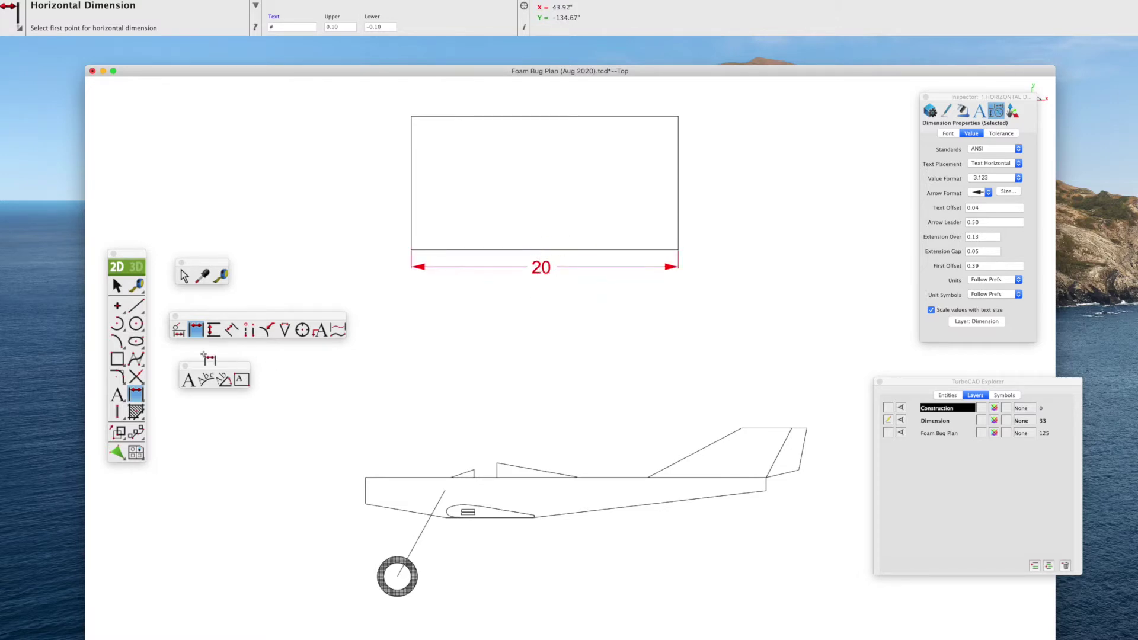
- Add a vertical 10 dimension along the rectangle's right edge, offset slightly outward
left_click(214, 330)
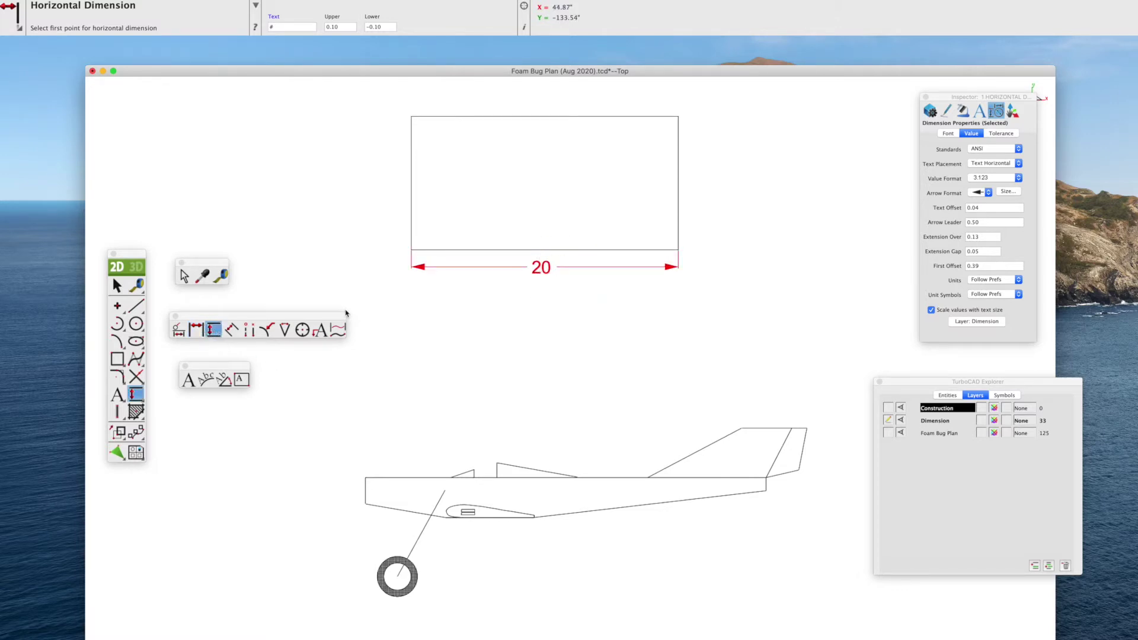
left_click(678, 249)
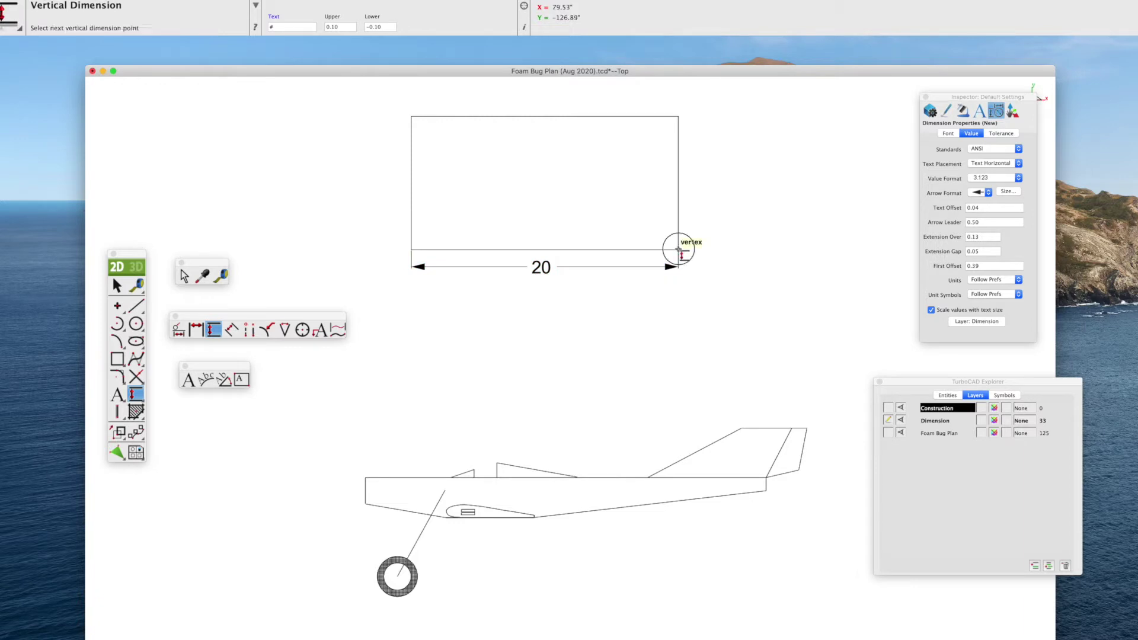
left_click(678, 117)
left_click(668, 184)
left_click(696, 184)
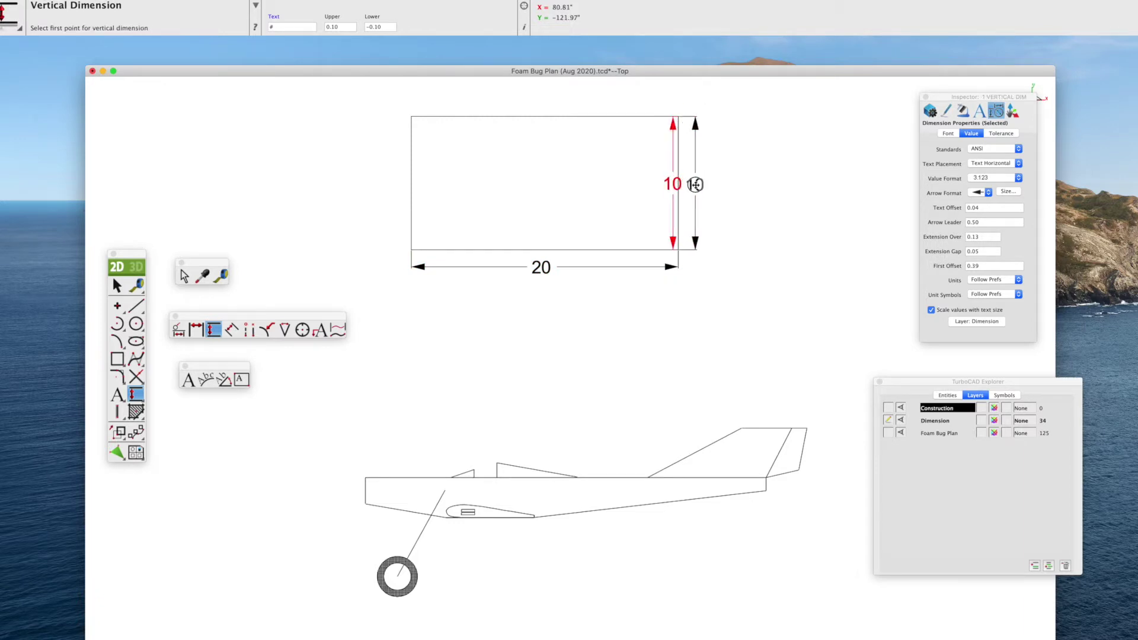
left_click(119, 288)
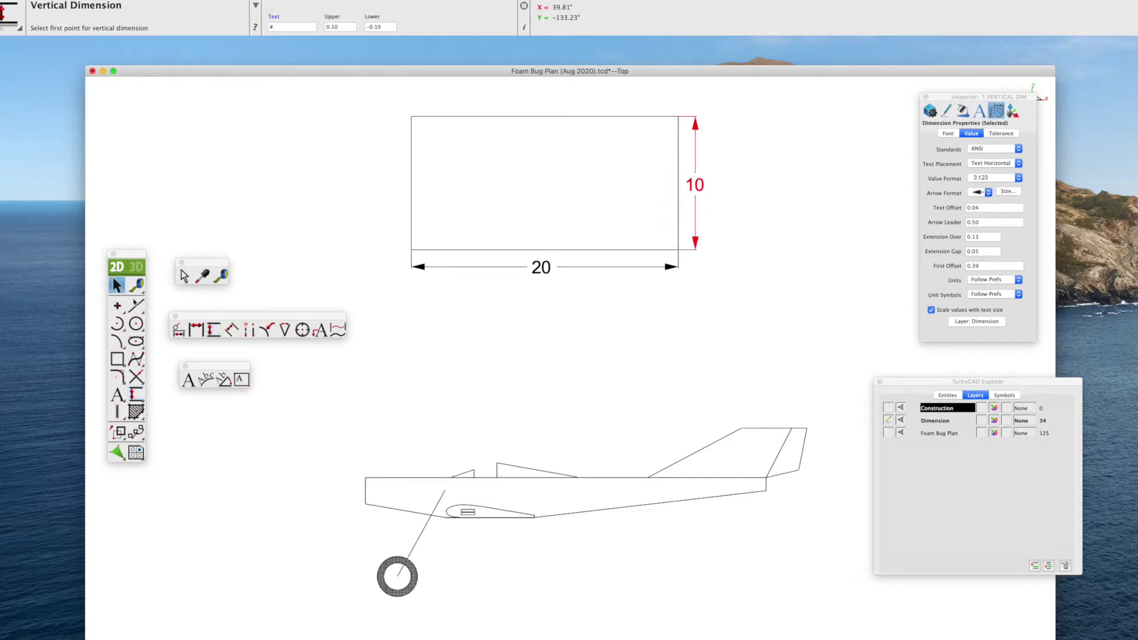
left_click(701, 205)
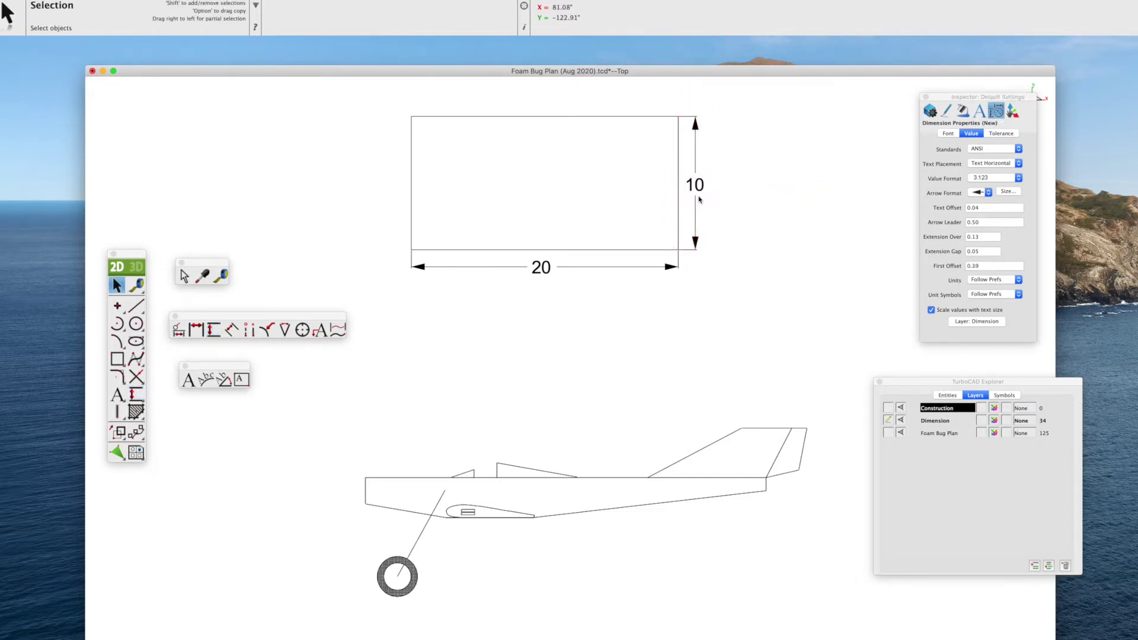
- Set the vertical 10 dimension's text size to 72 in the Inspector, keeping it black
left_click(698, 185)
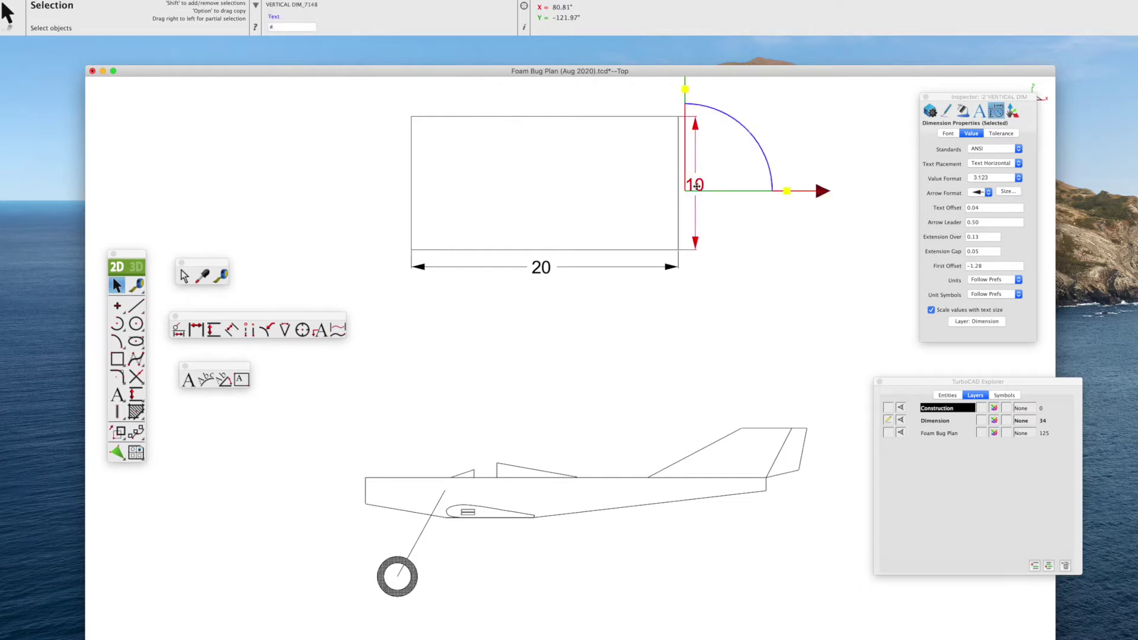
left_click(931, 114)
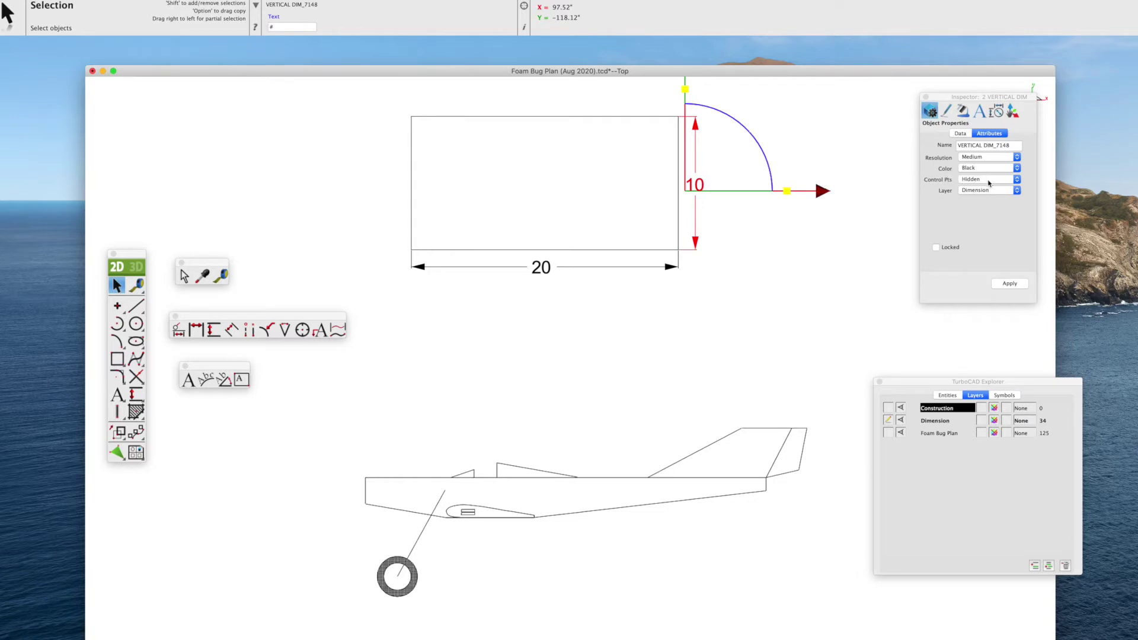
left_click(1017, 169)
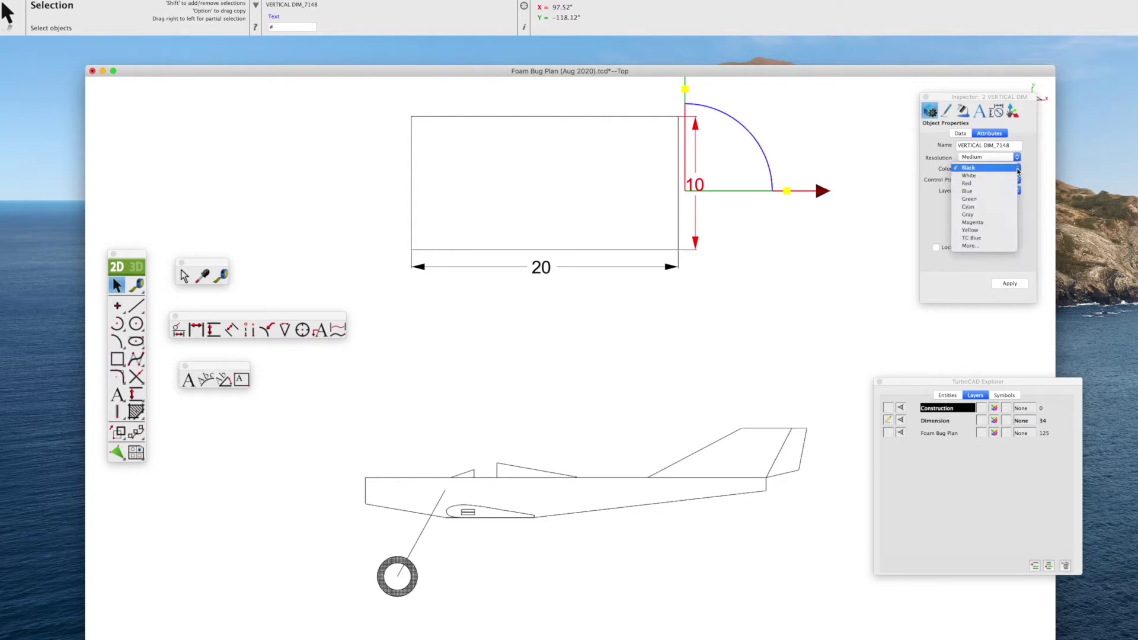
left_click(1016, 172)
left_click(949, 112)
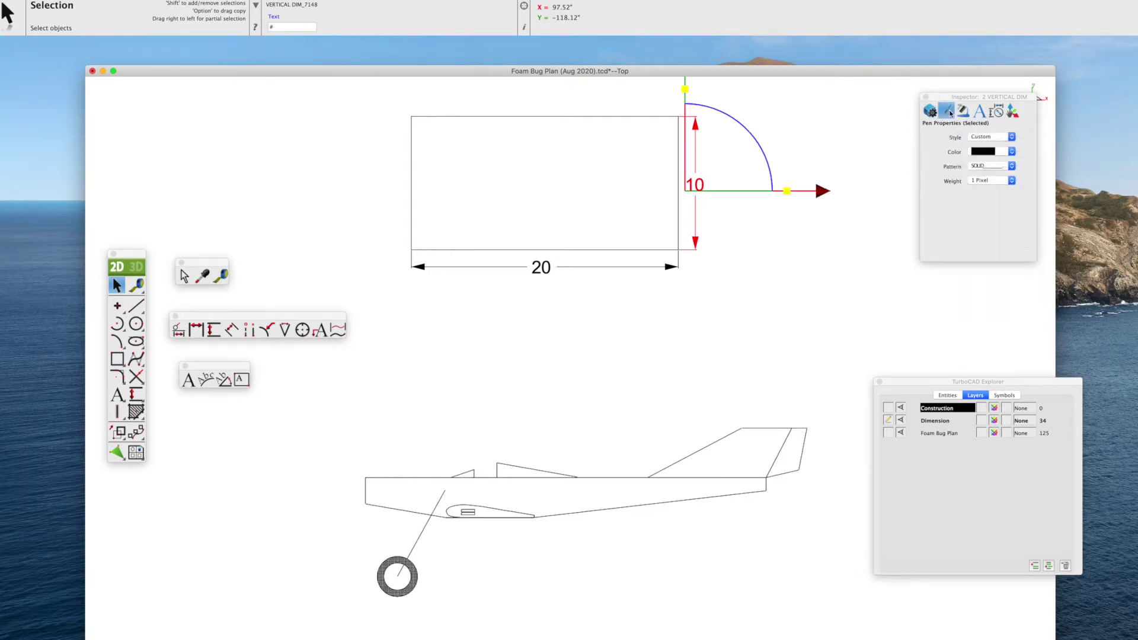
left_click(981, 115)
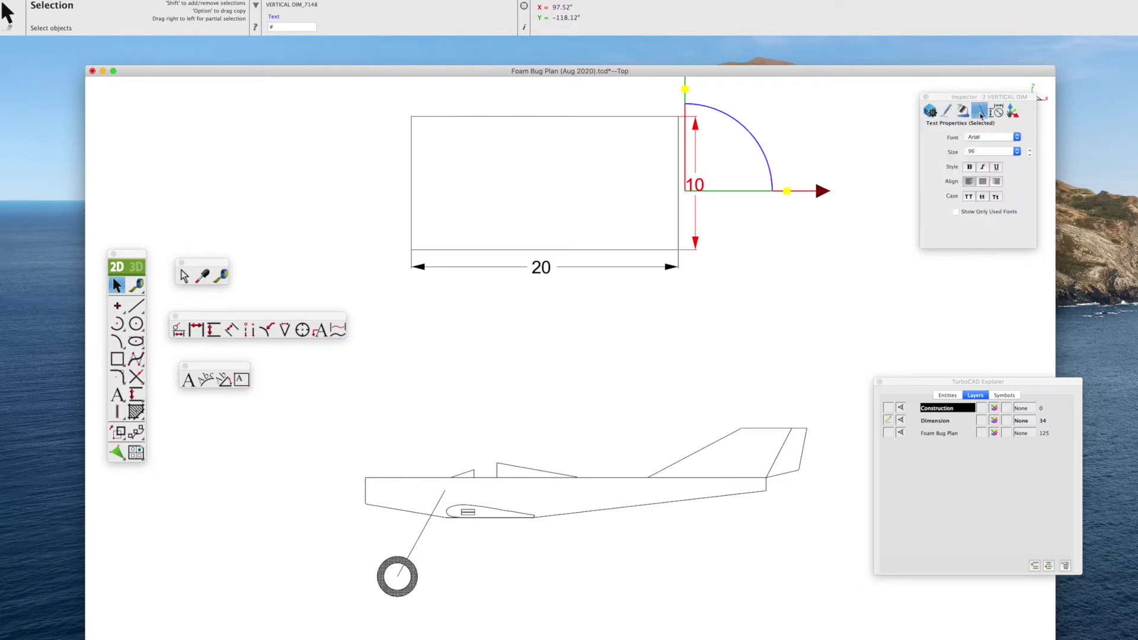
left_click(1017, 152)
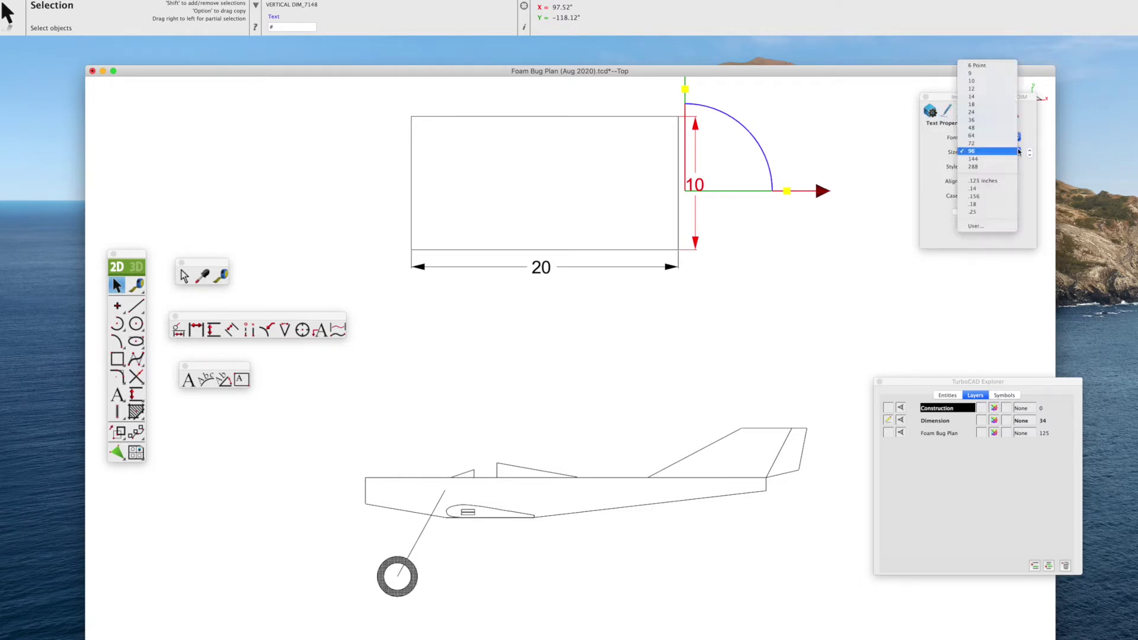
left_click(1018, 152)
left_click(1017, 152)
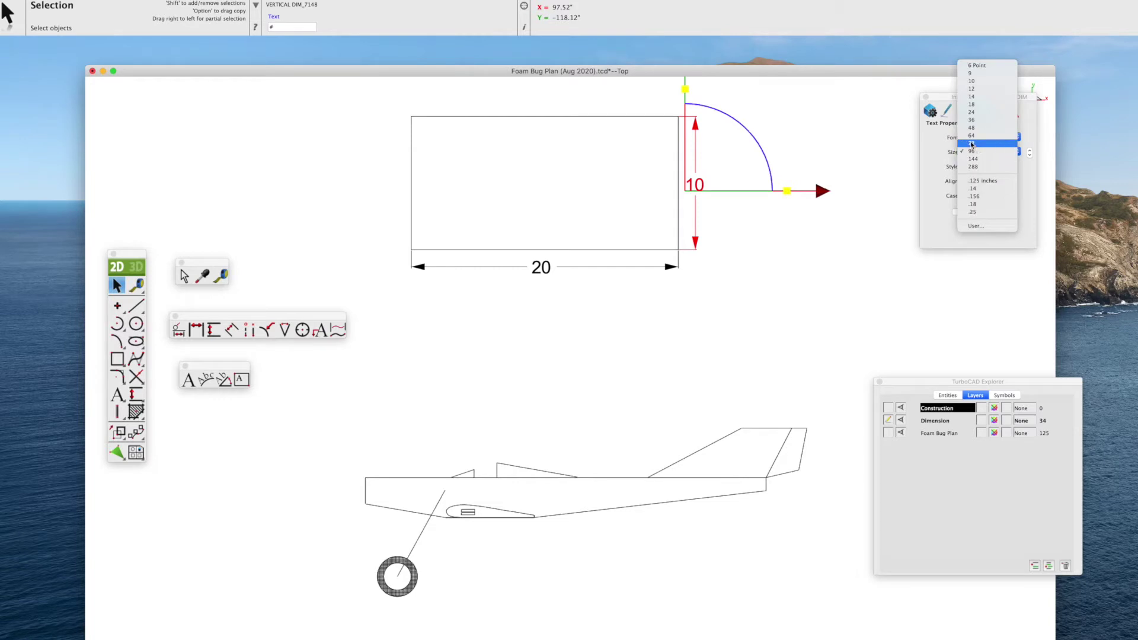
left_click(1011, 151)
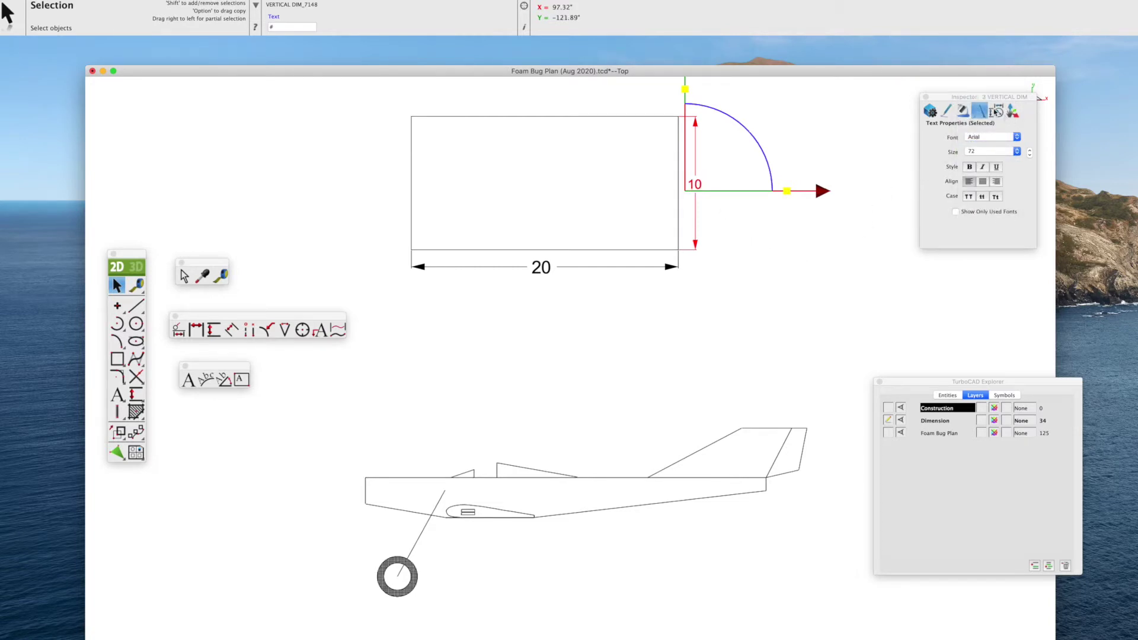
- Give the 10 dimension a hollow arrowhead format and deselect it
left_click(996, 112)
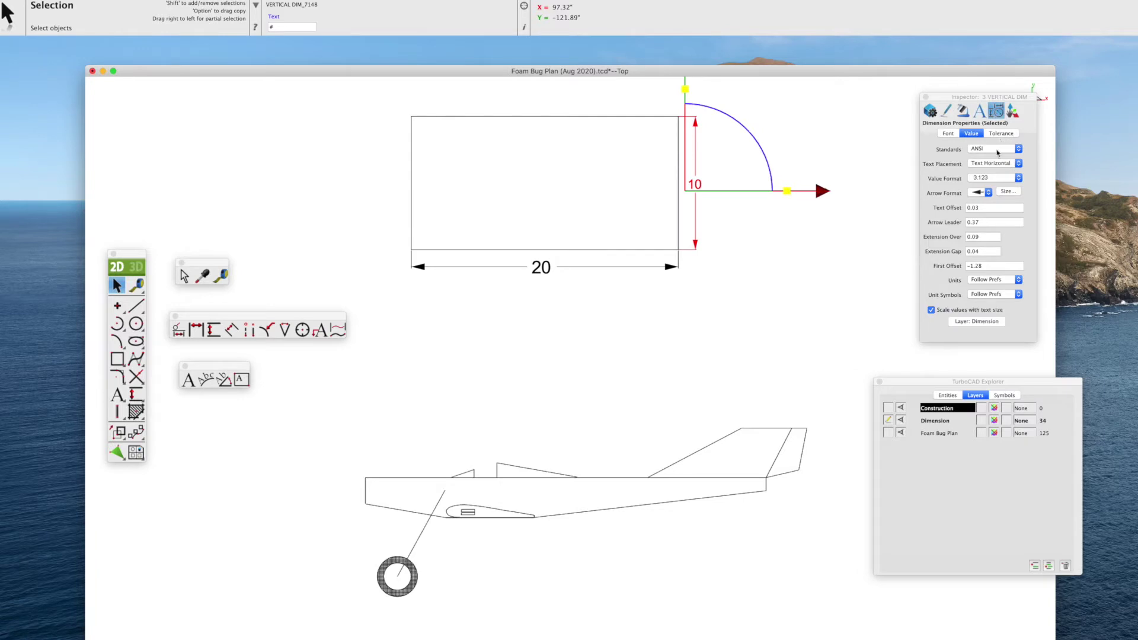
left_click(988, 192)
left_click(984, 204)
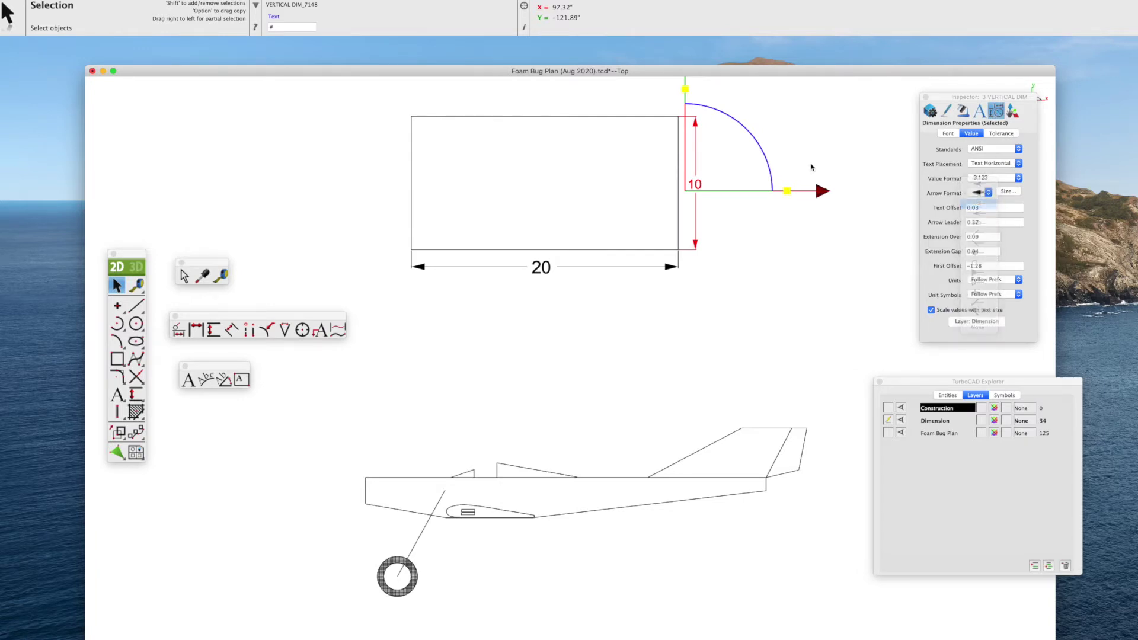
left_click(745, 284)
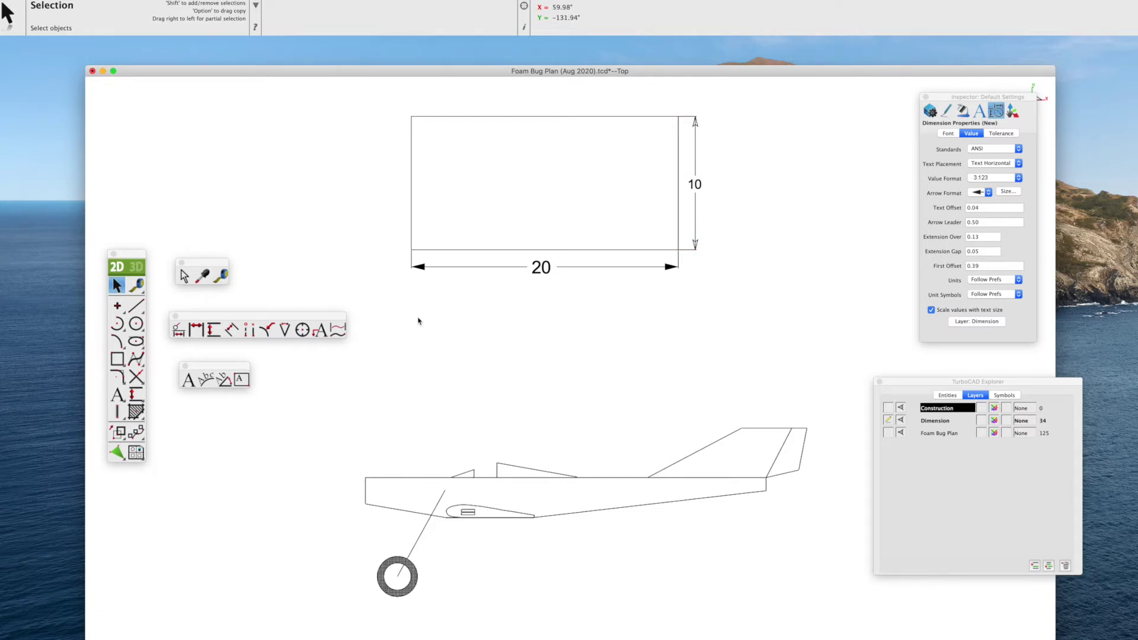
left_click(222, 275)
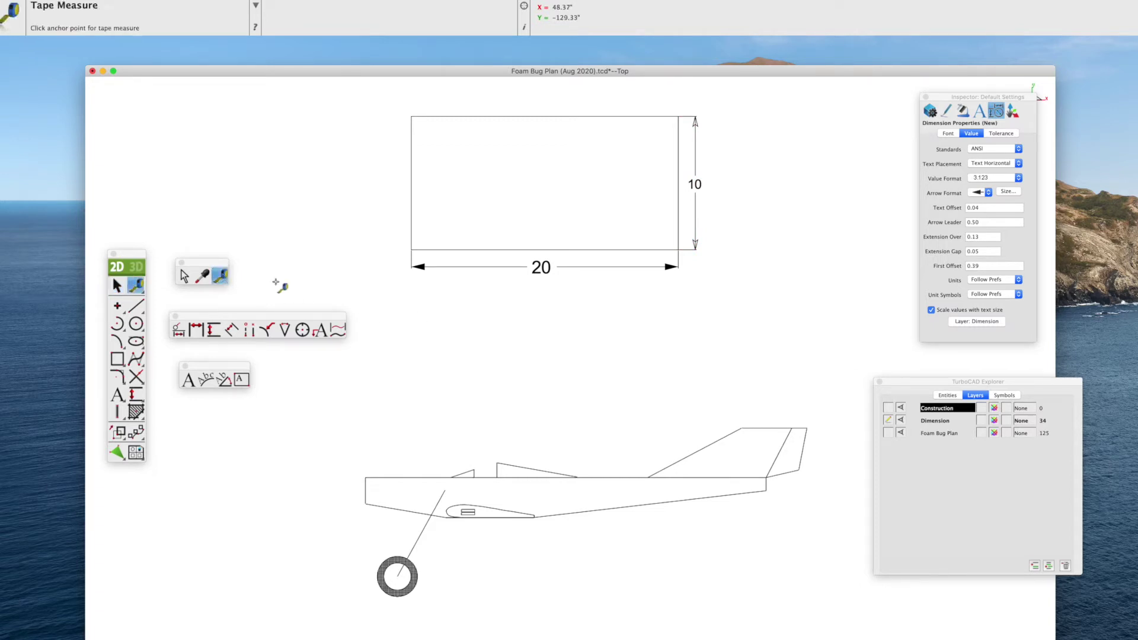
left_click(411, 249)
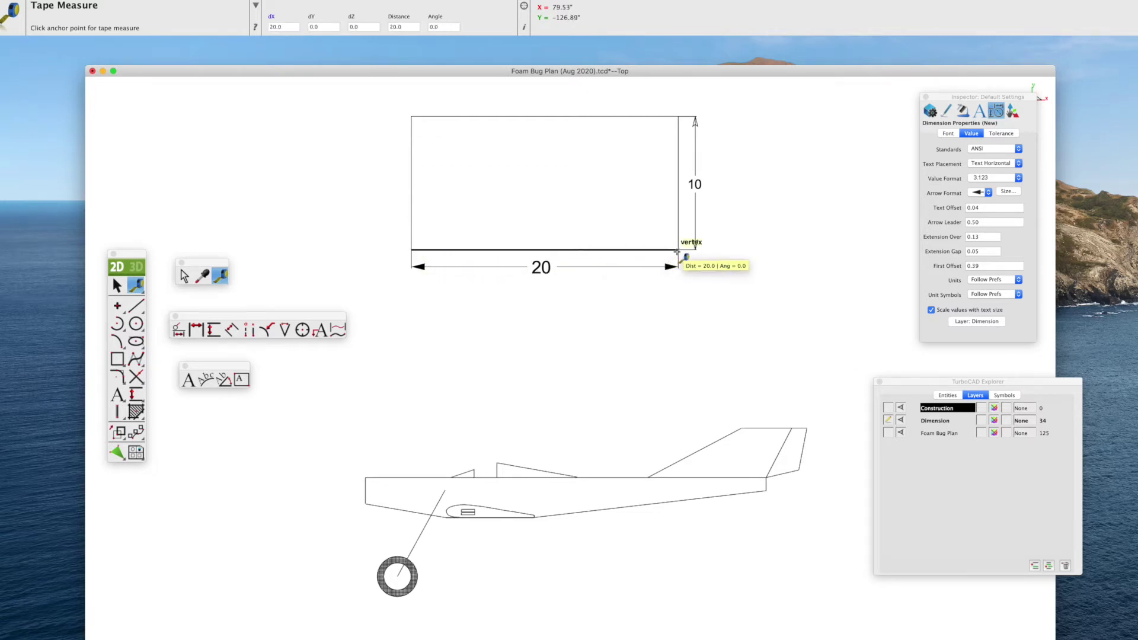
left_click(677, 250)
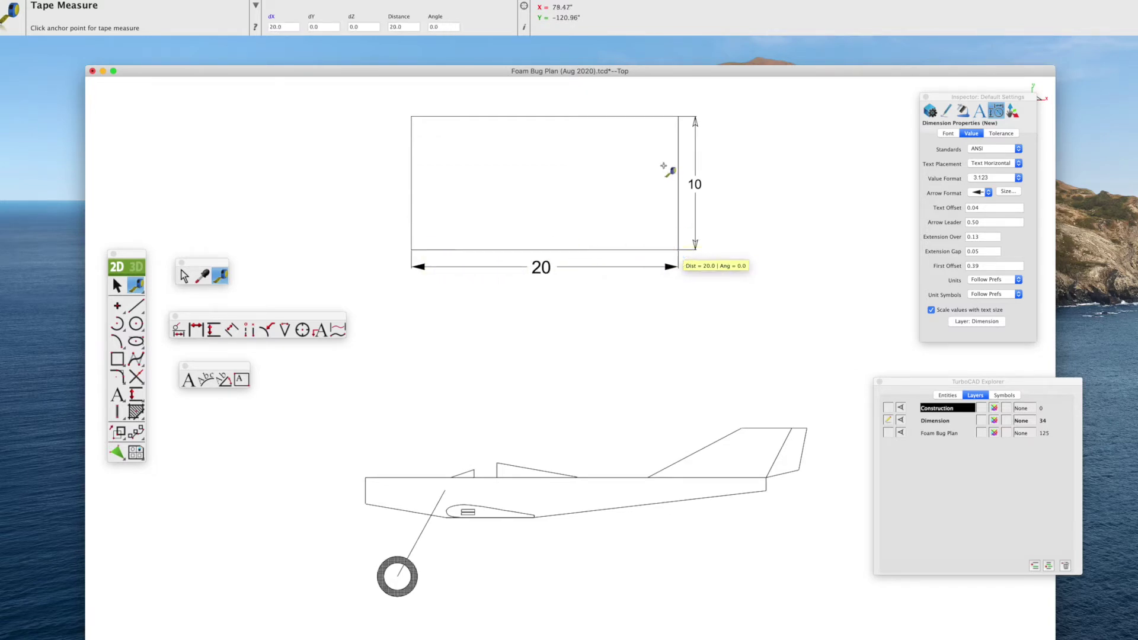
left_click(679, 118)
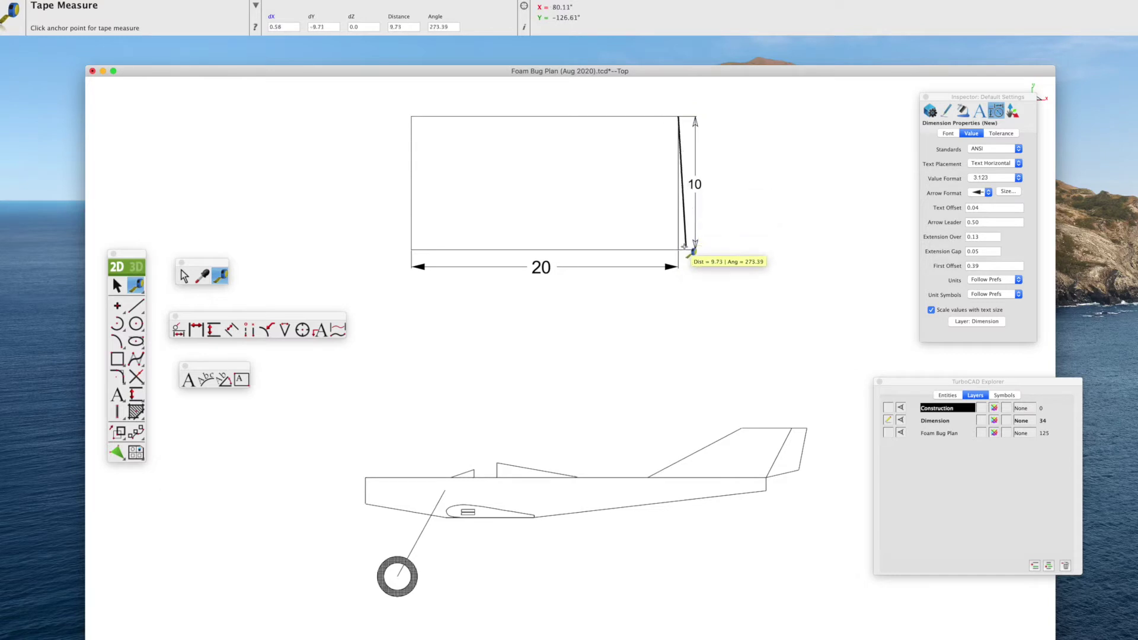
left_click(677, 249)
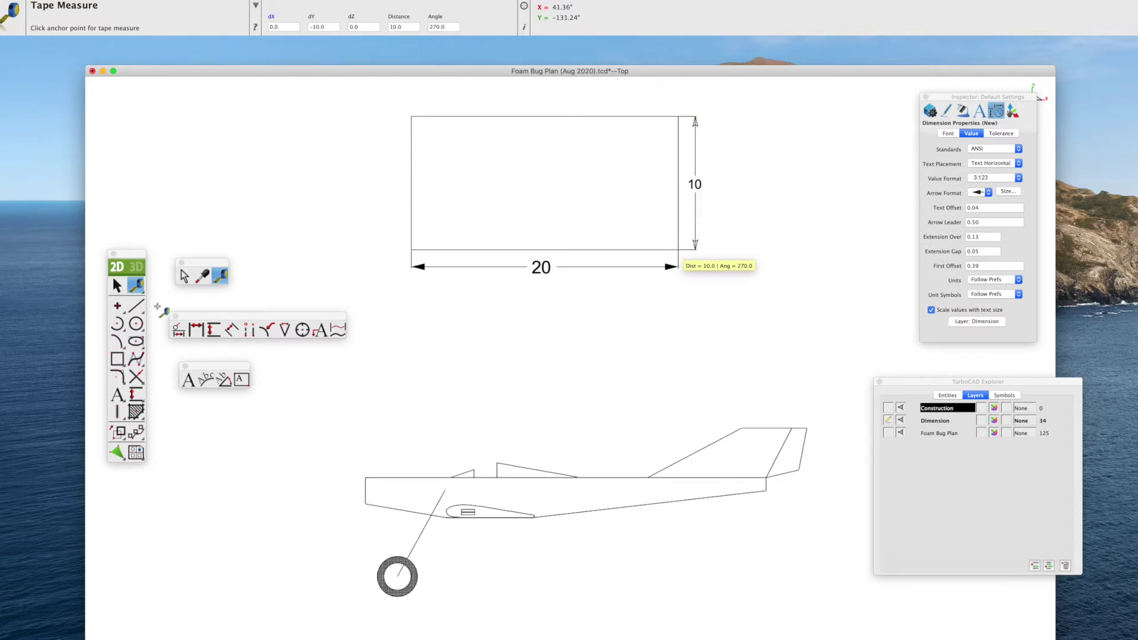
left_click(117, 285)
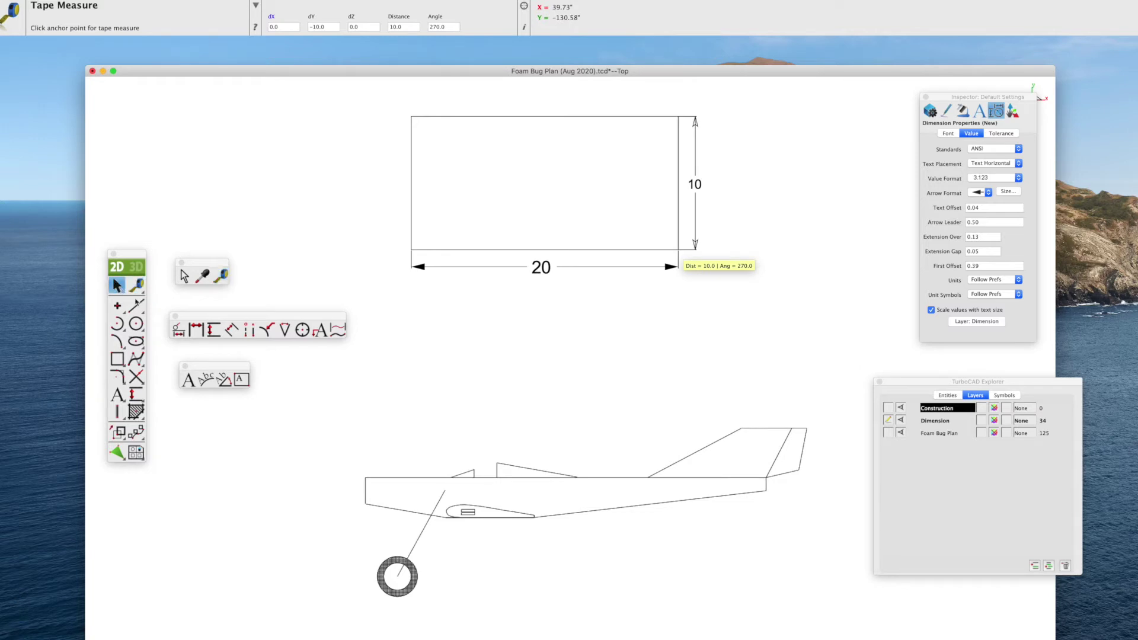
left_click(188, 380)
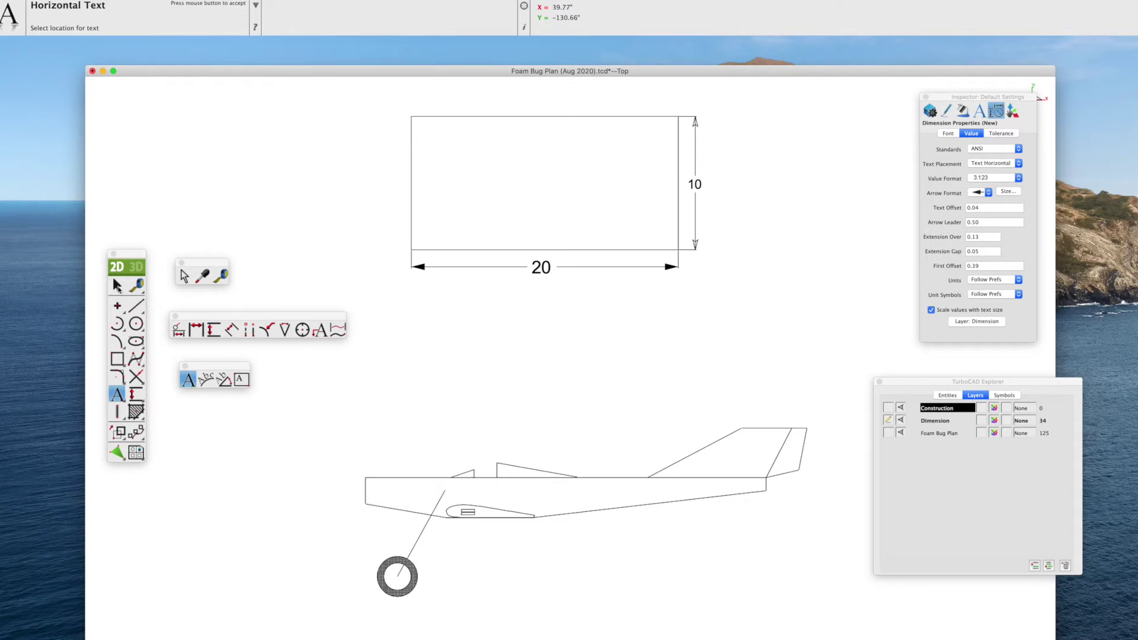
- Type the label 'Foam Bug Airplane' below the plane with the Text tool and select it
left_click(117, 285)
left_click_drag(516, 407, 509, 319)
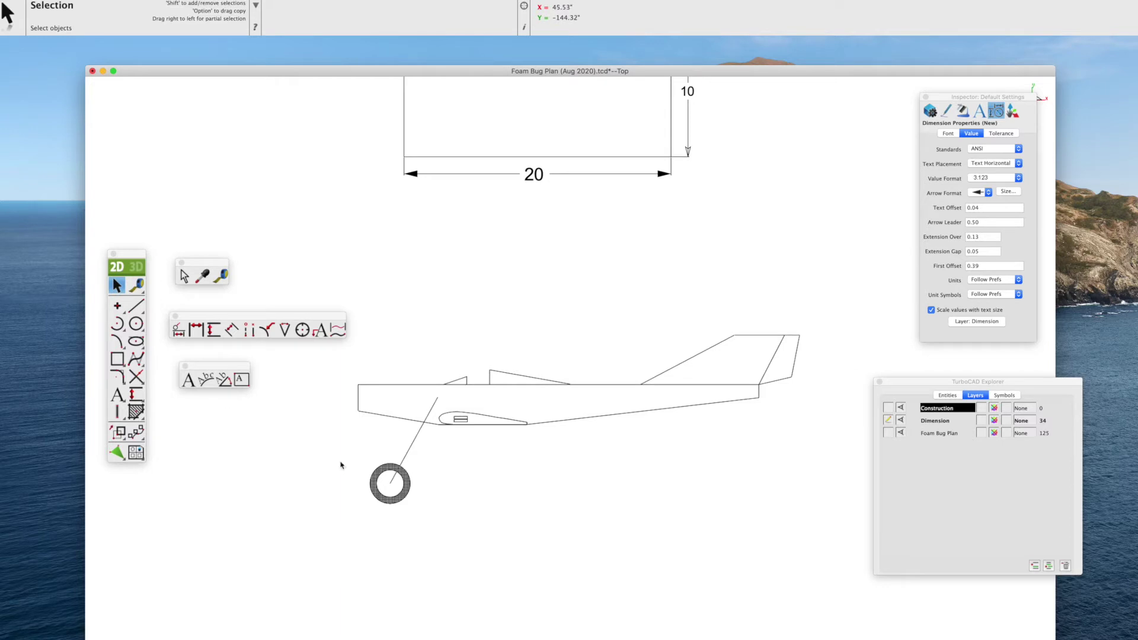
key("t")
left_click(502, 519)
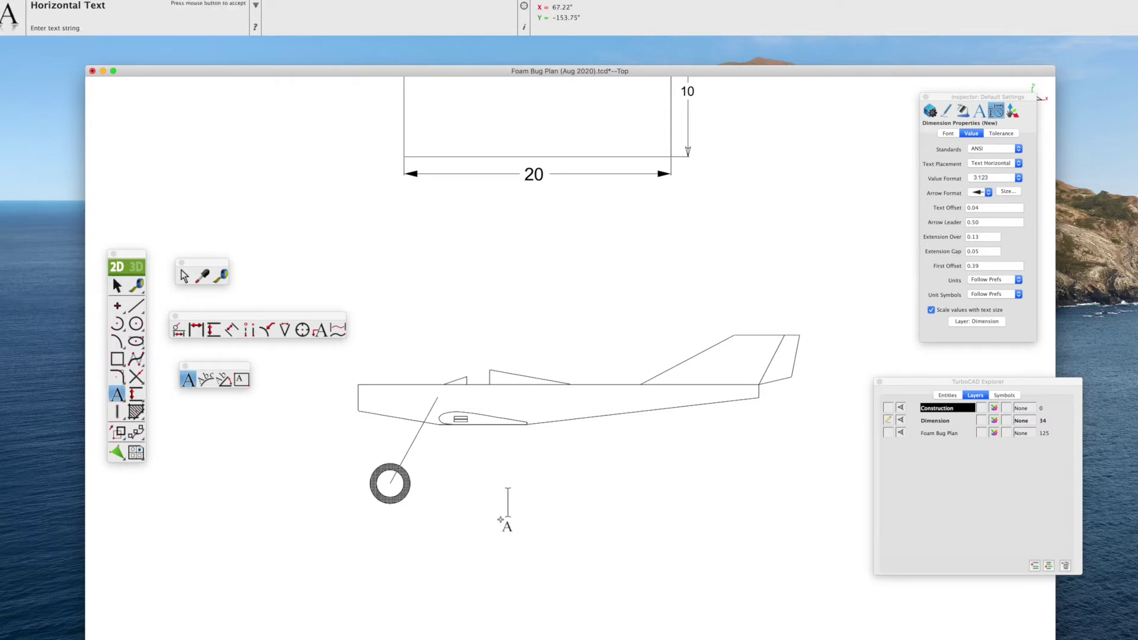
type("Foam Bu")
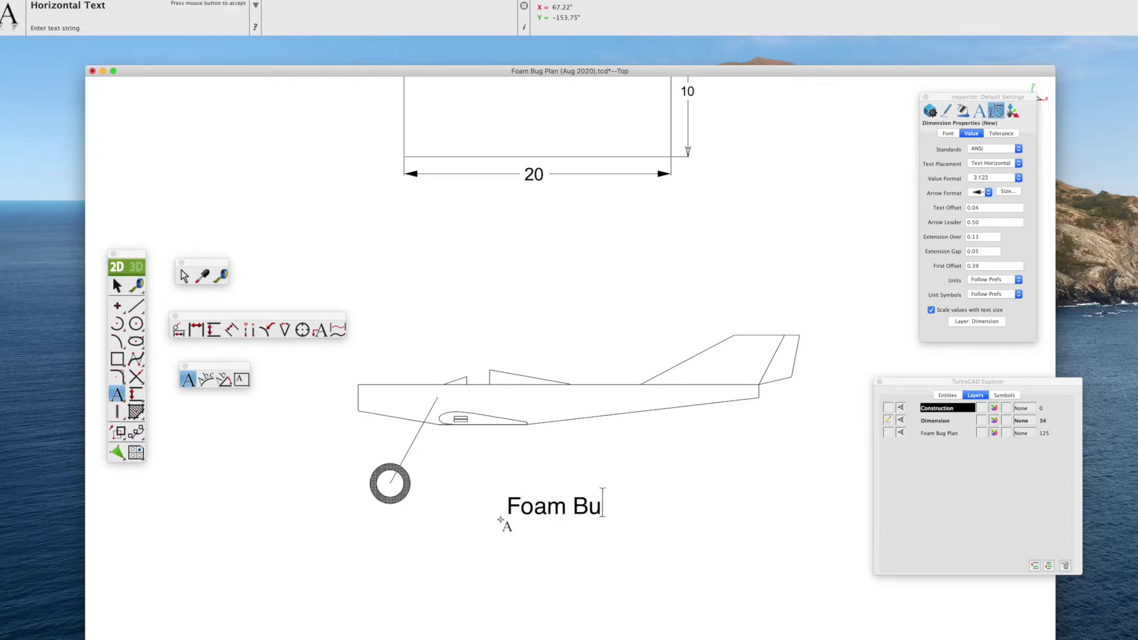
type("g Airplane")
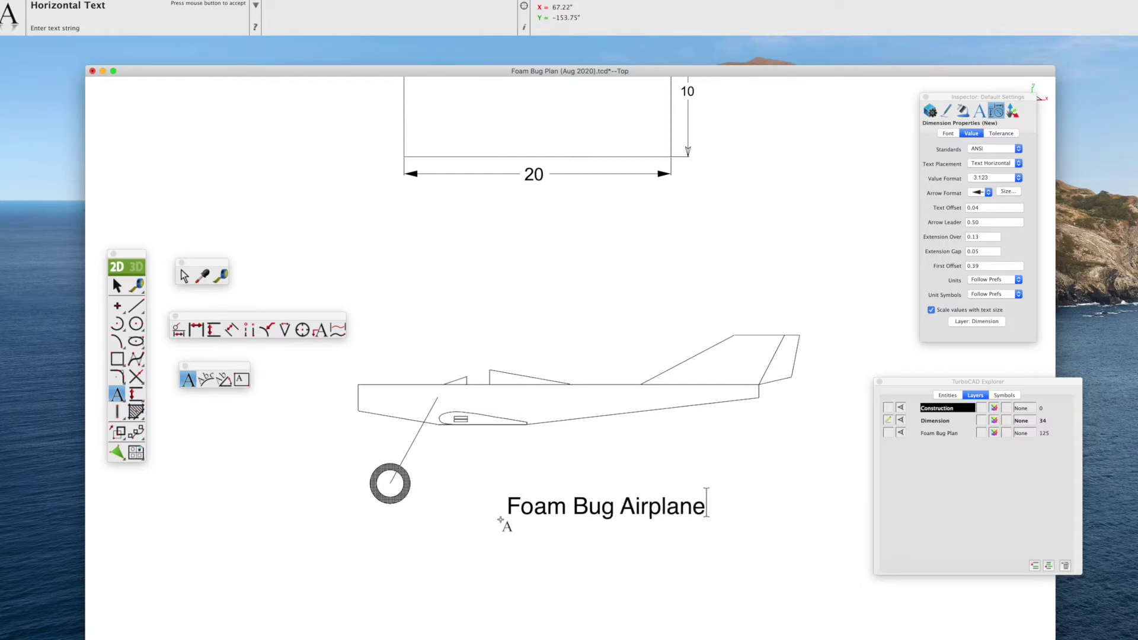
left_click(116, 285)
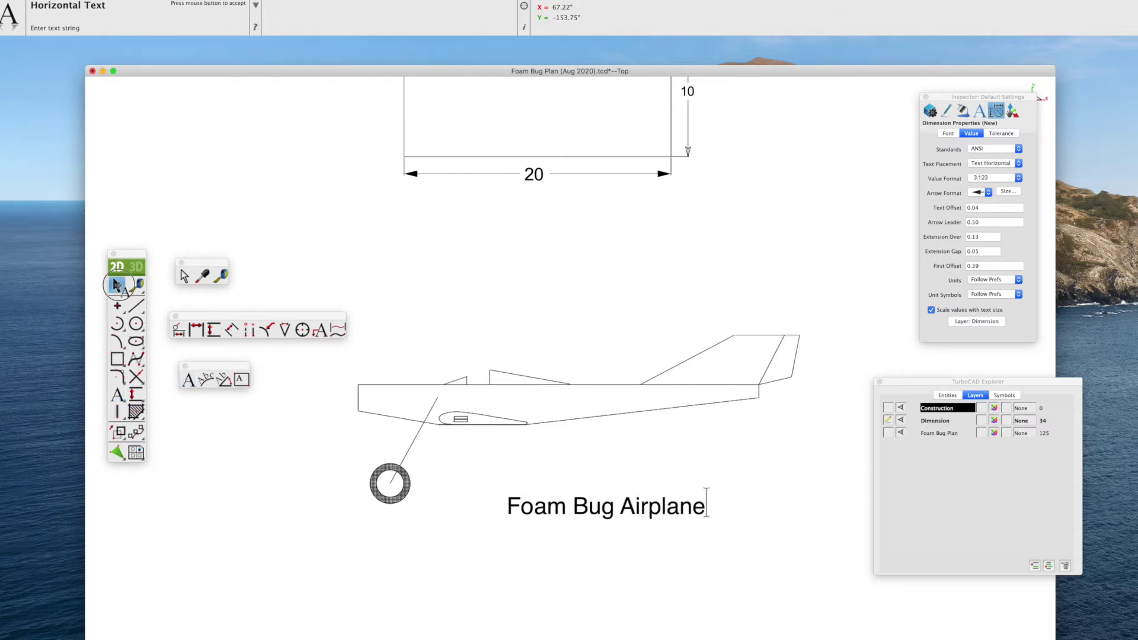
left_click(538, 507)
- Move the 'Foam Bug Airplane' label slightly left, shrink it a little and adjust its rotation
left_click_drag(505, 515, 483, 523)
left_click_drag(629, 524, 603, 527)
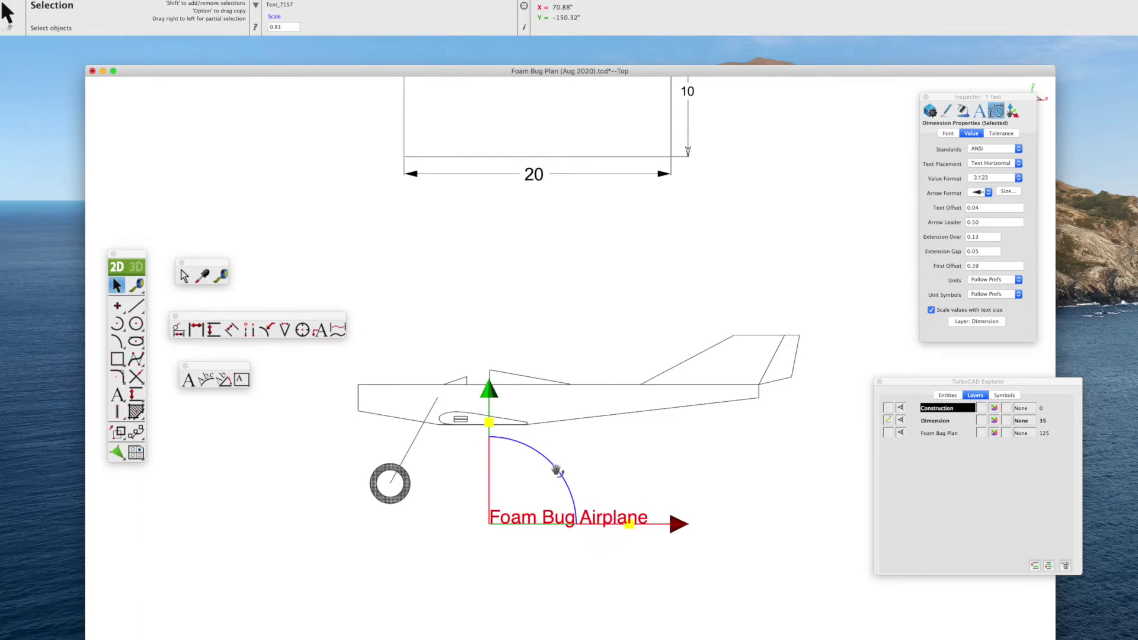
mouse_move(558, 473)
left_mouse_down()
mouse_move(561, 488)
mouse_move(553, 470)
left_mouse_up()
left_click(245, 477)
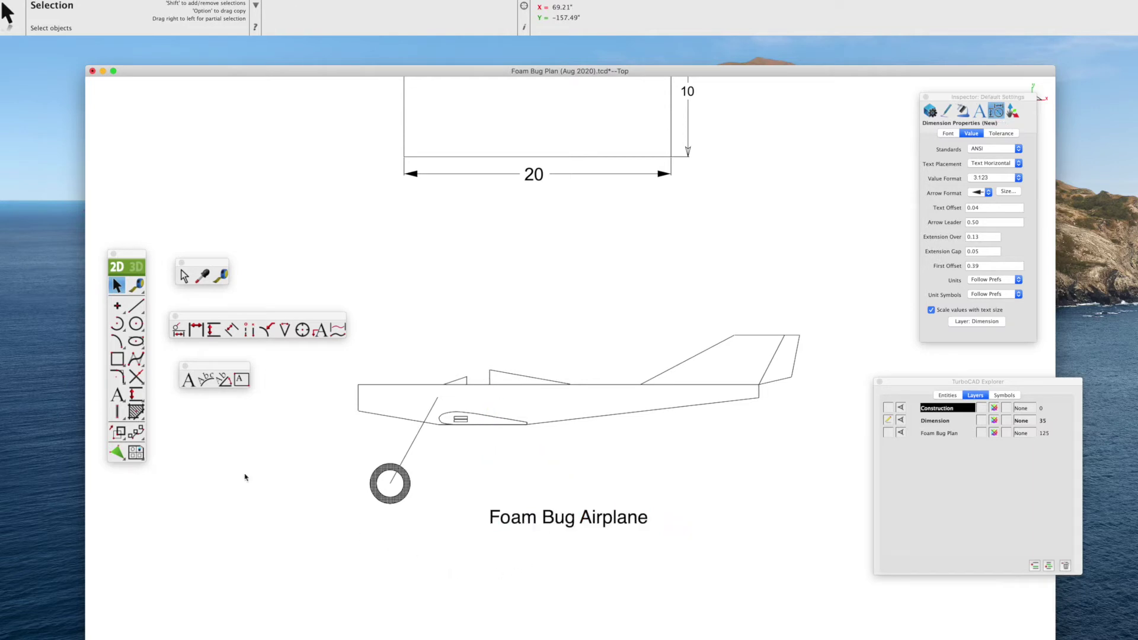
left_click(321, 336)
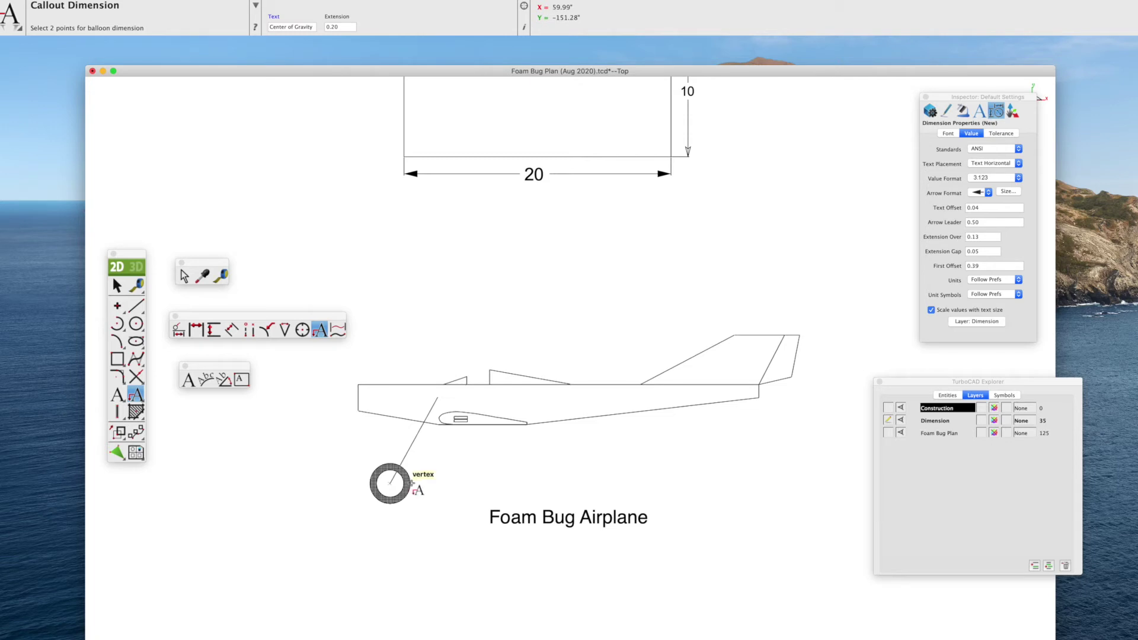
- Place a callout on the wheel circle and set its text to 'Wheel'
left_click(456, 459)
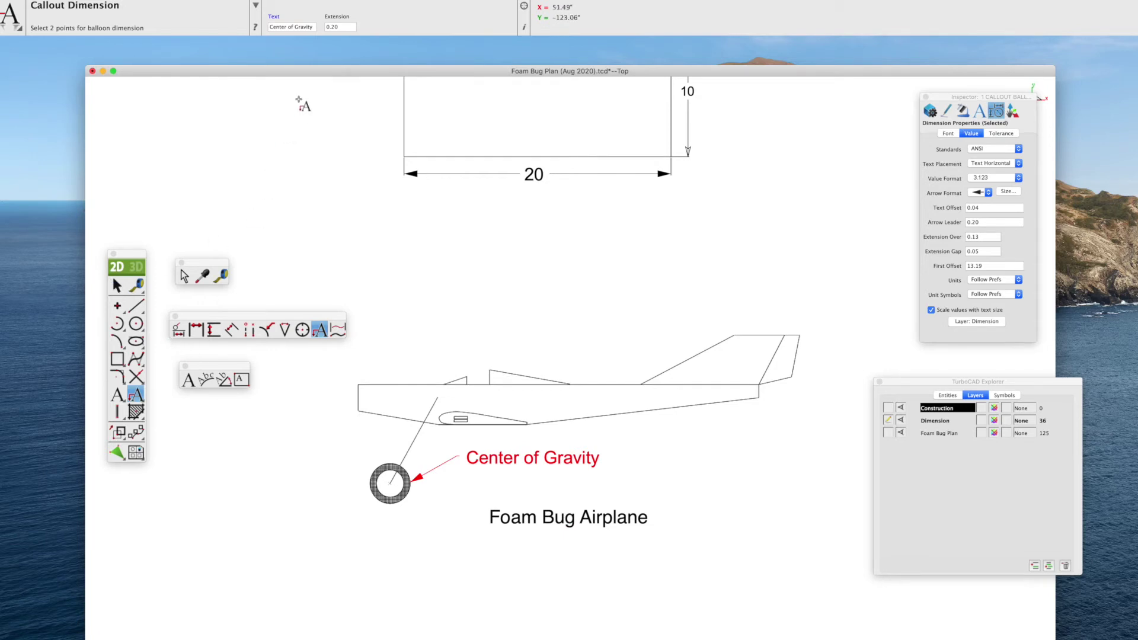
left_click(312, 27)
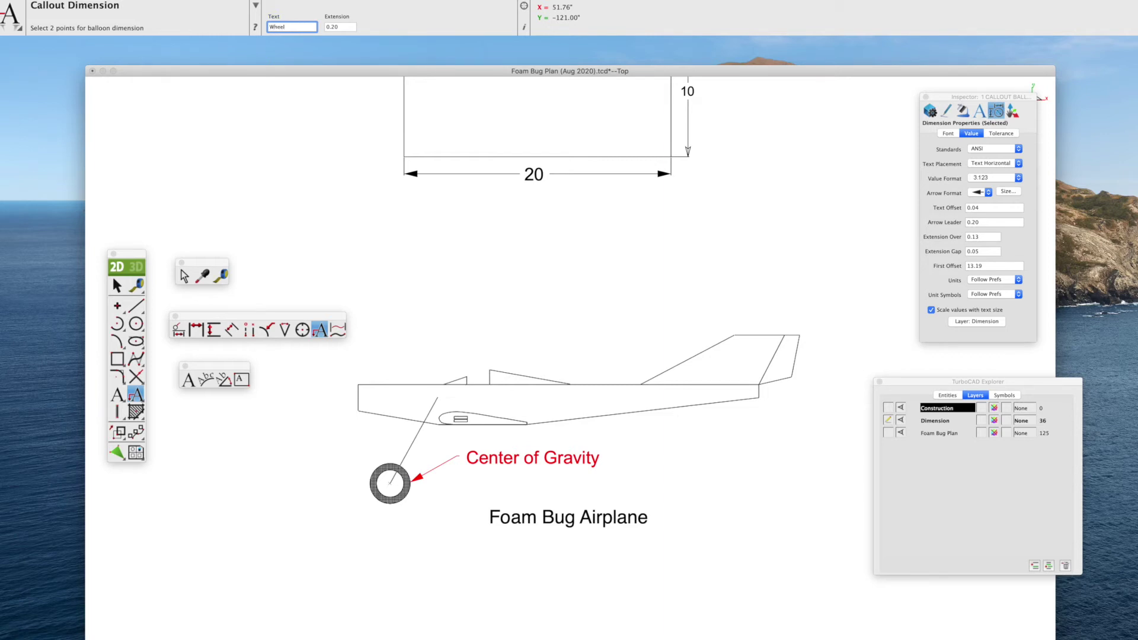
key("Return")
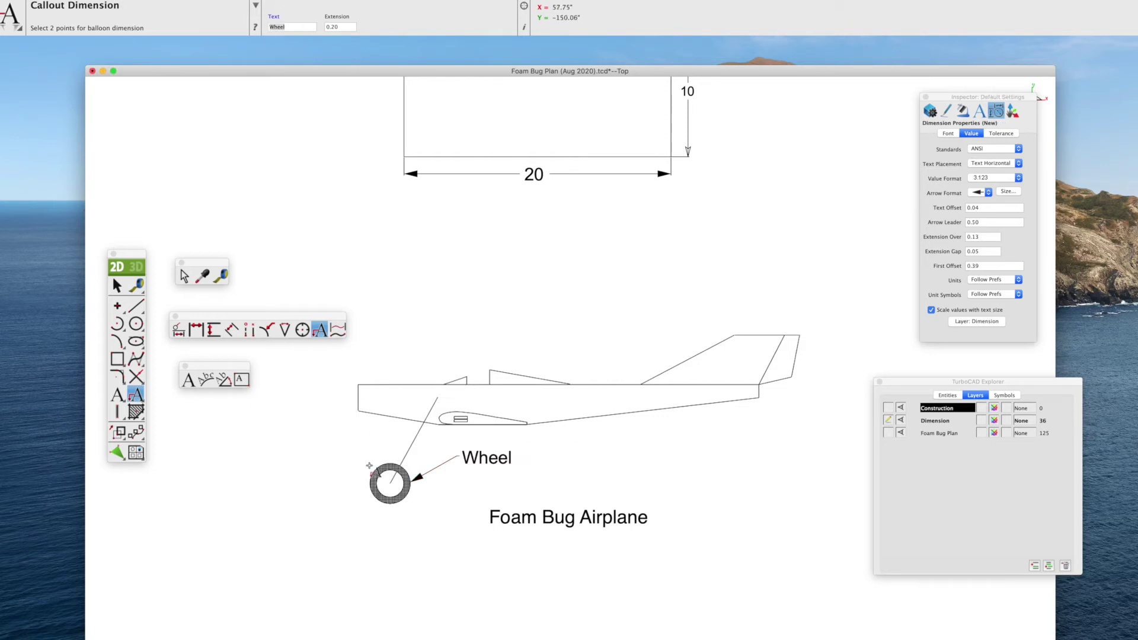
left_click(116, 285)
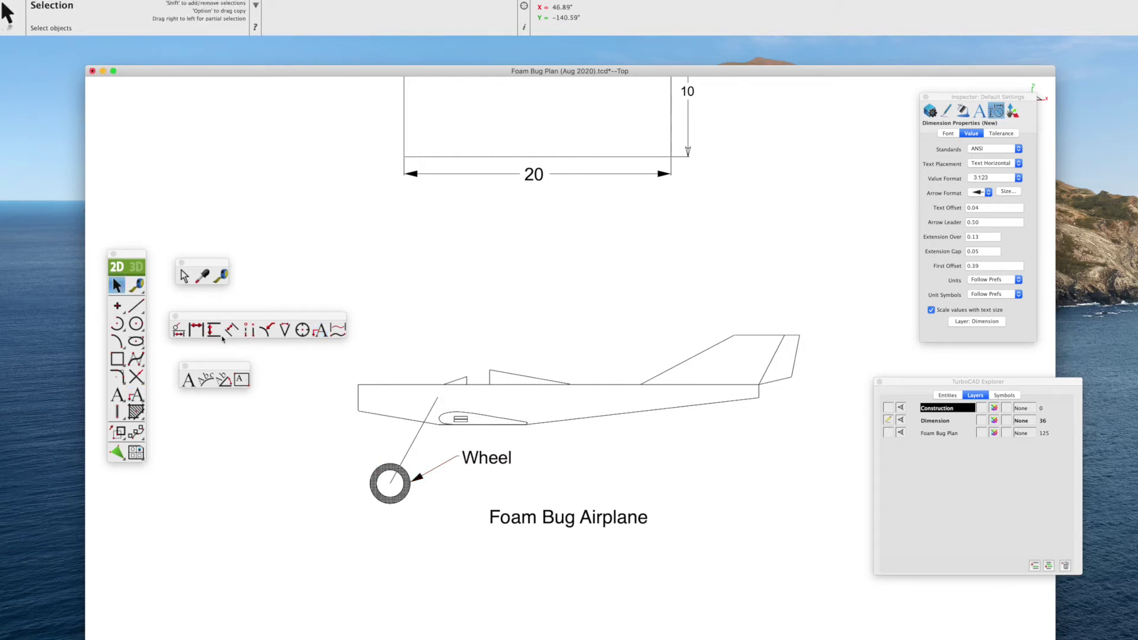
- Add a 'Nose Section' callout anchored on the fuselage nose with its label above, then select it
left_click(316, 334)
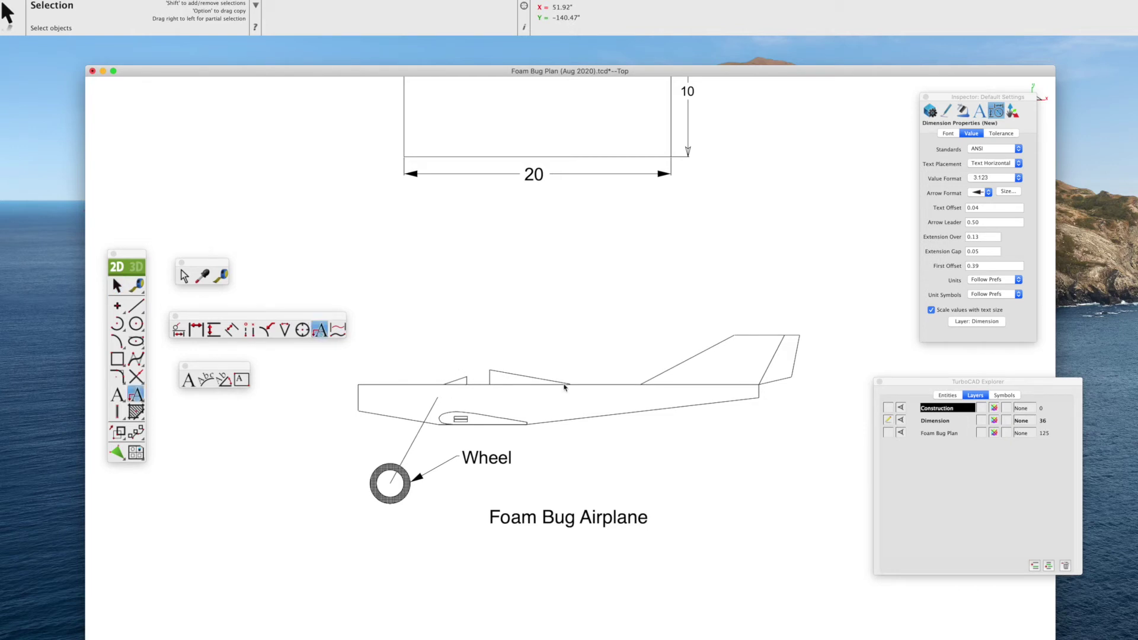
left_click(403, 383)
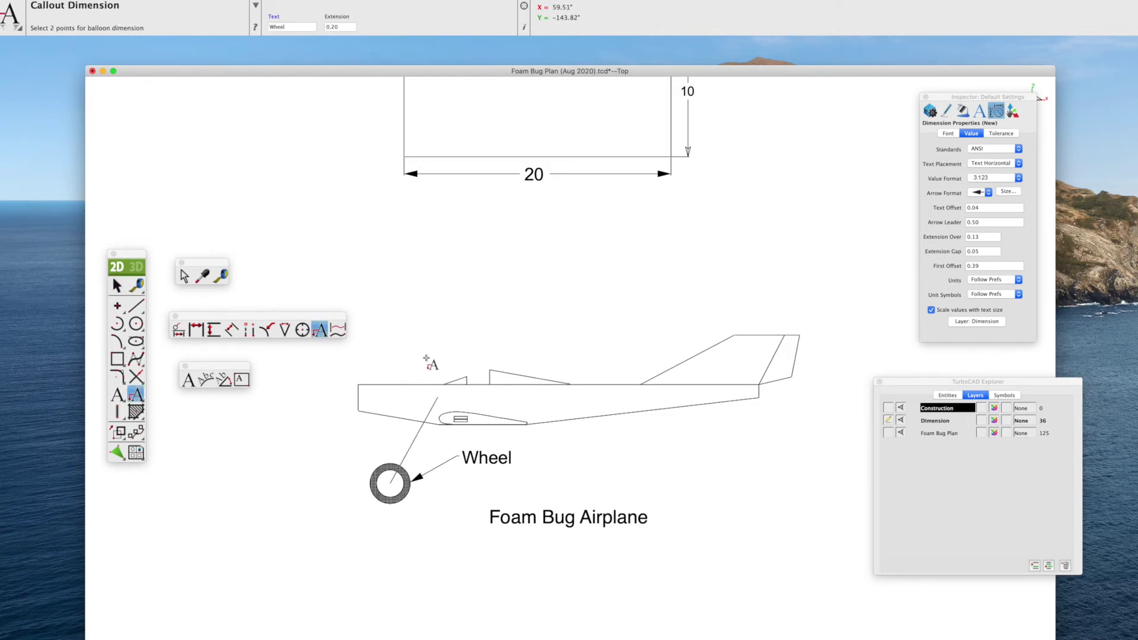
left_click(451, 338)
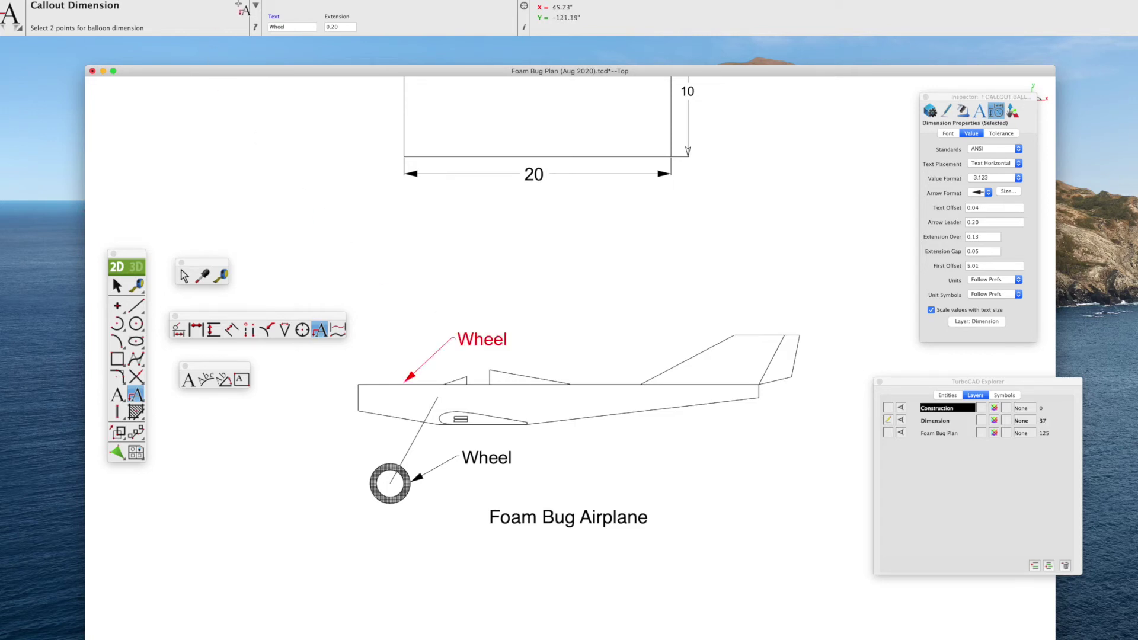
left_click(289, 26)
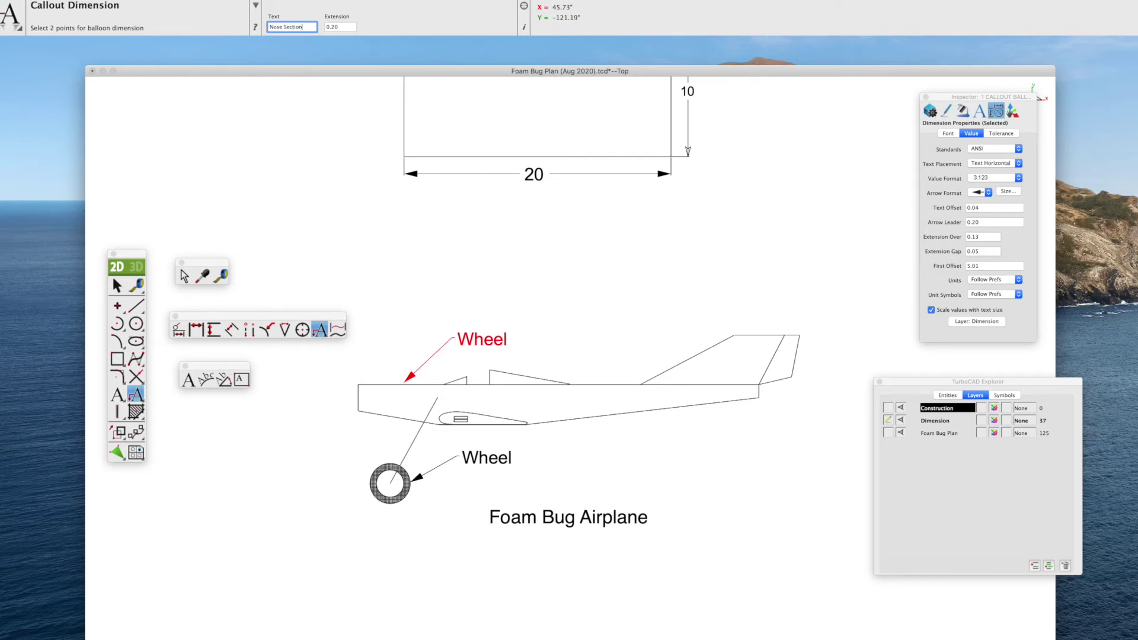
key("Return")
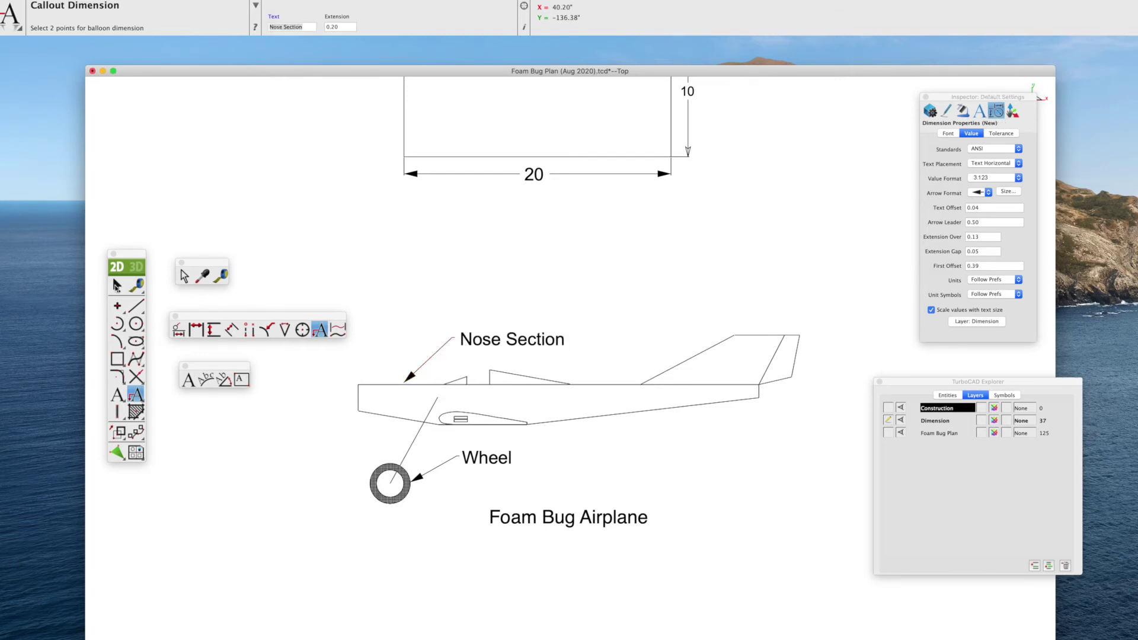
left_click(117, 285)
left_click(495, 341)
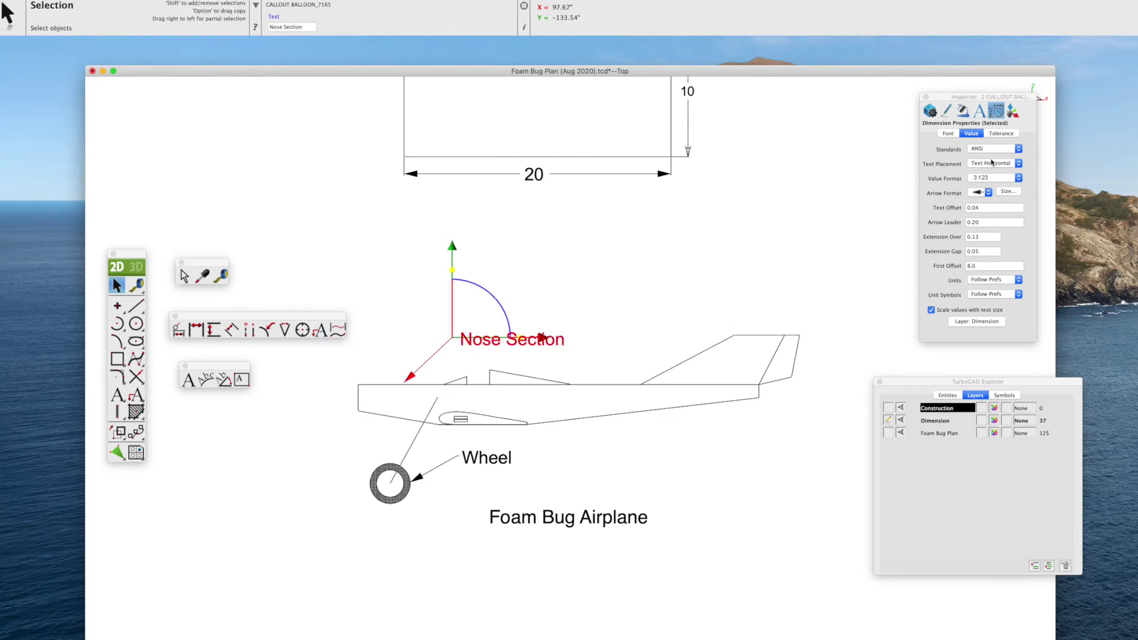
- Set the Nose Section callout to a hollow arrowhead and font size 24, then zoom to check
left_click(988, 193)
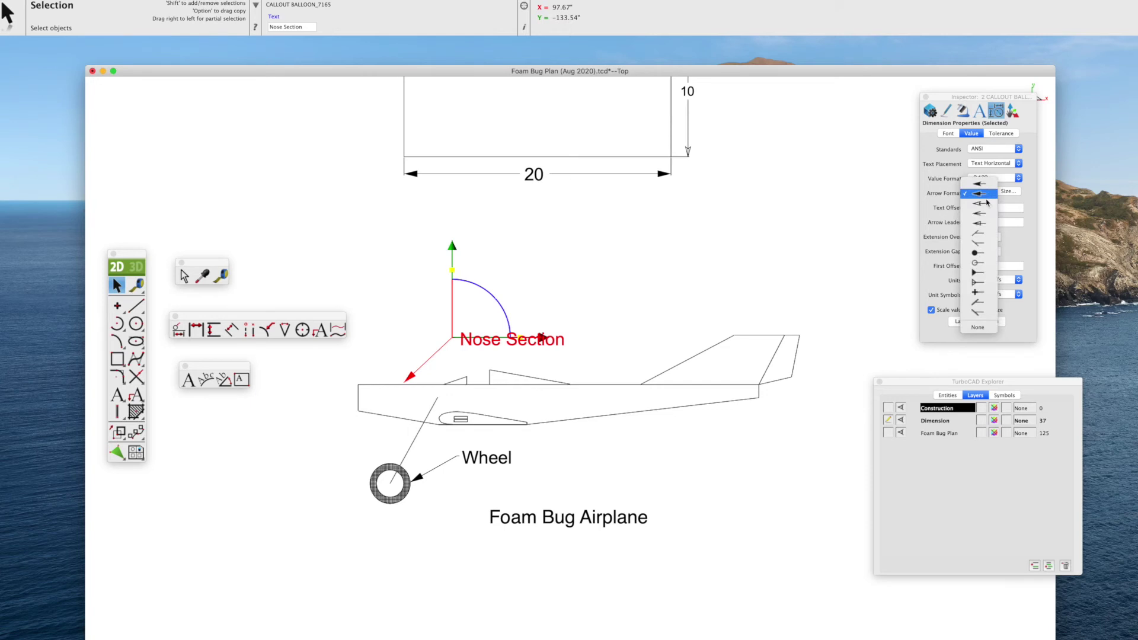
left_click(980, 203)
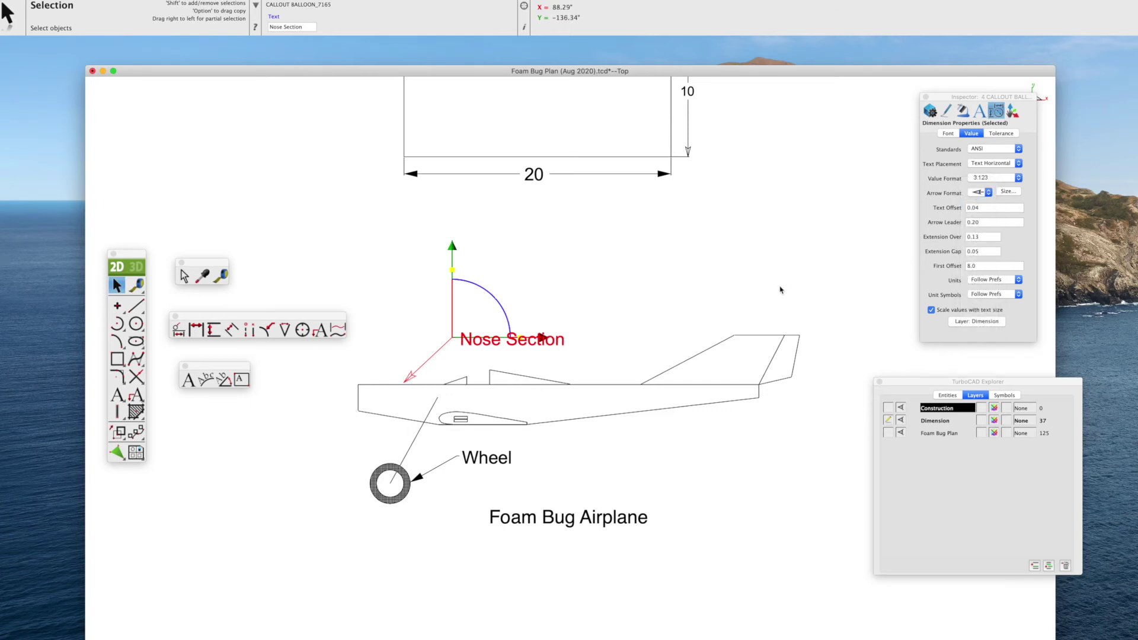
left_click(947, 134)
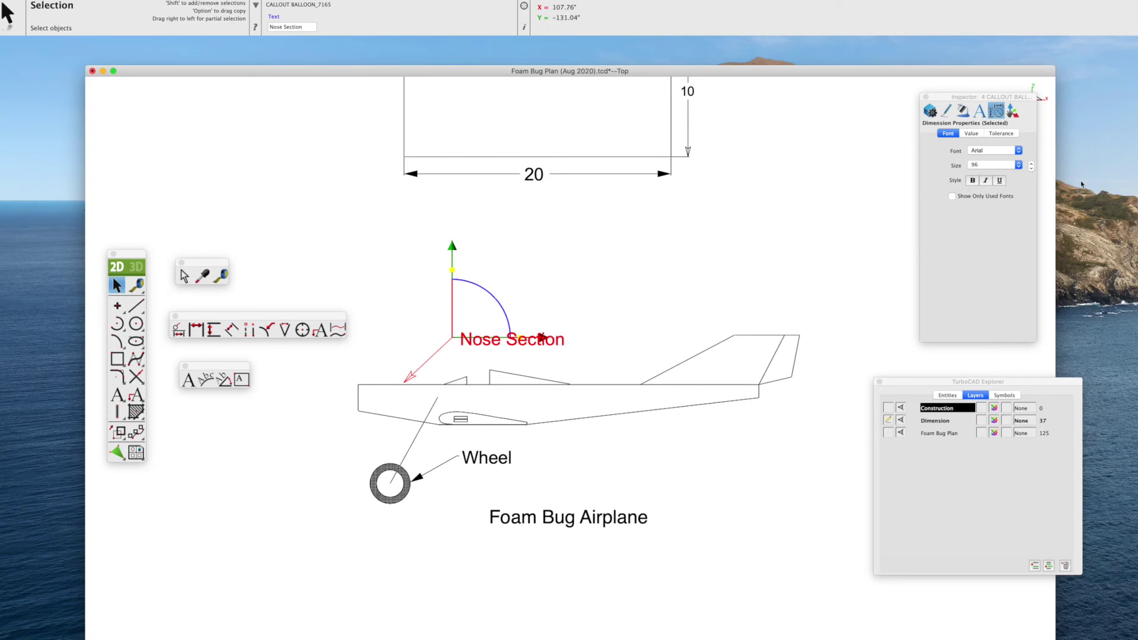
left_click(1019, 166)
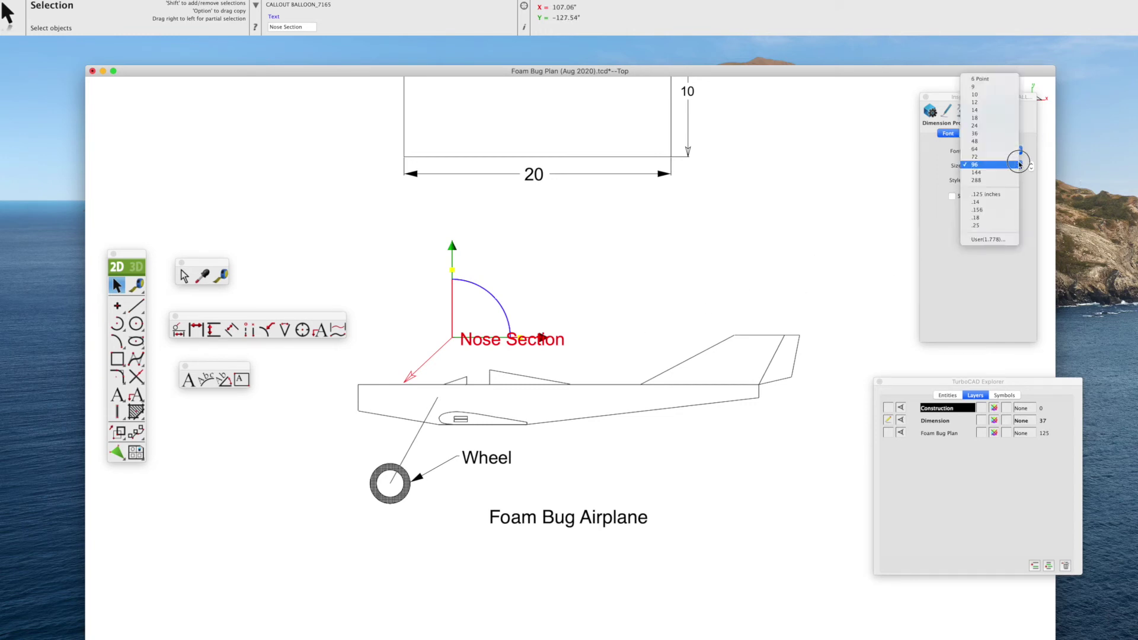
left_click(975, 128)
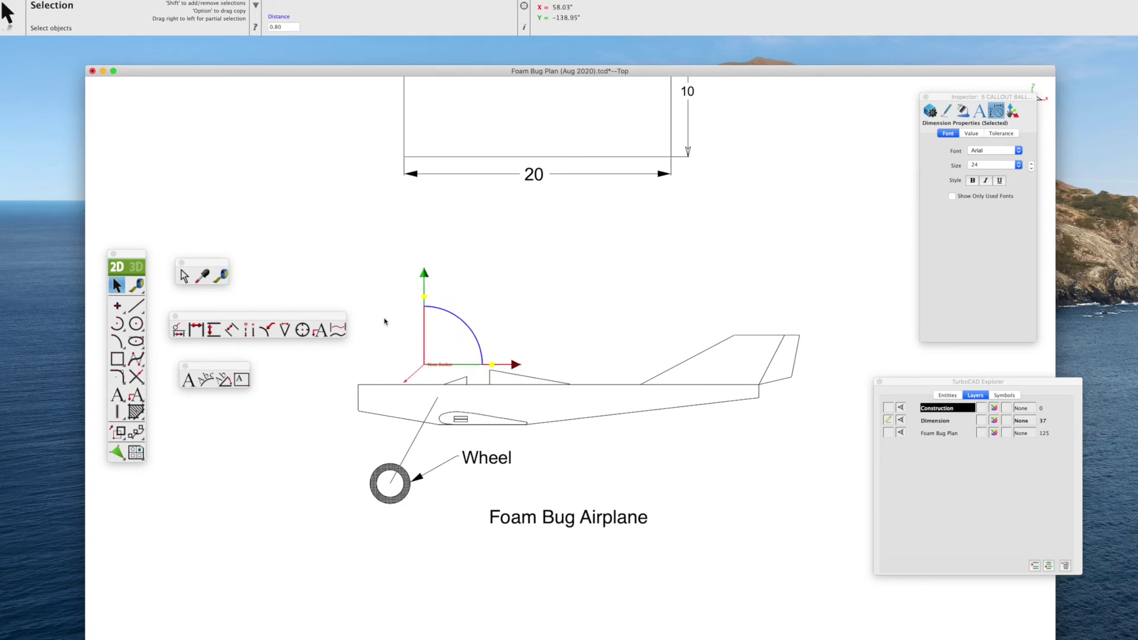
scroll(433, 389, "up", 3)
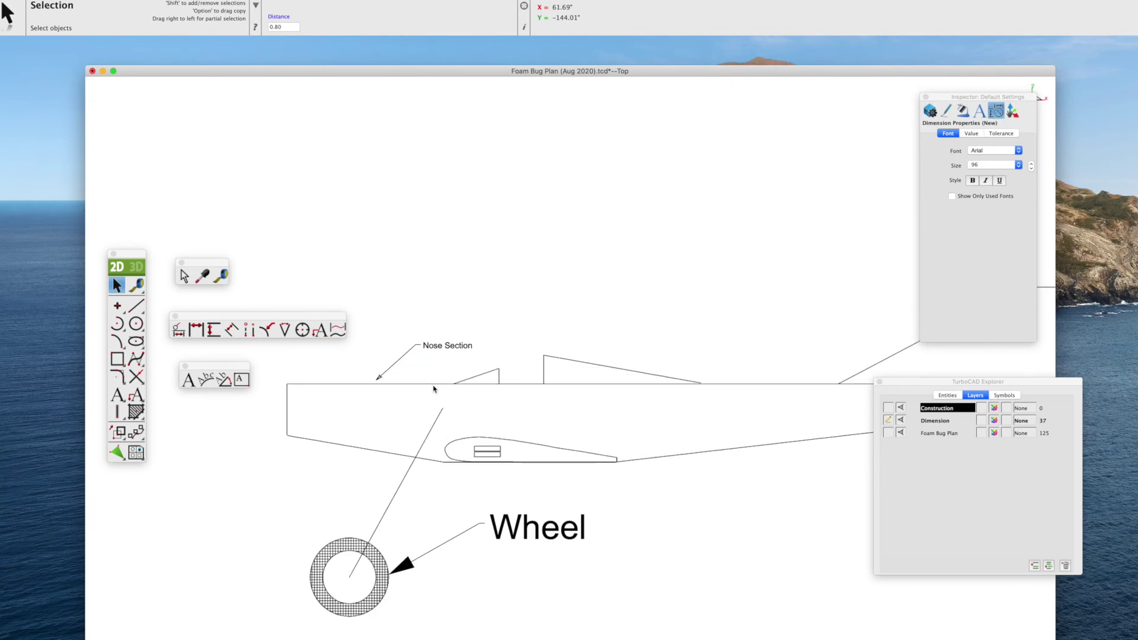
scroll(433, 389, "down", 2)
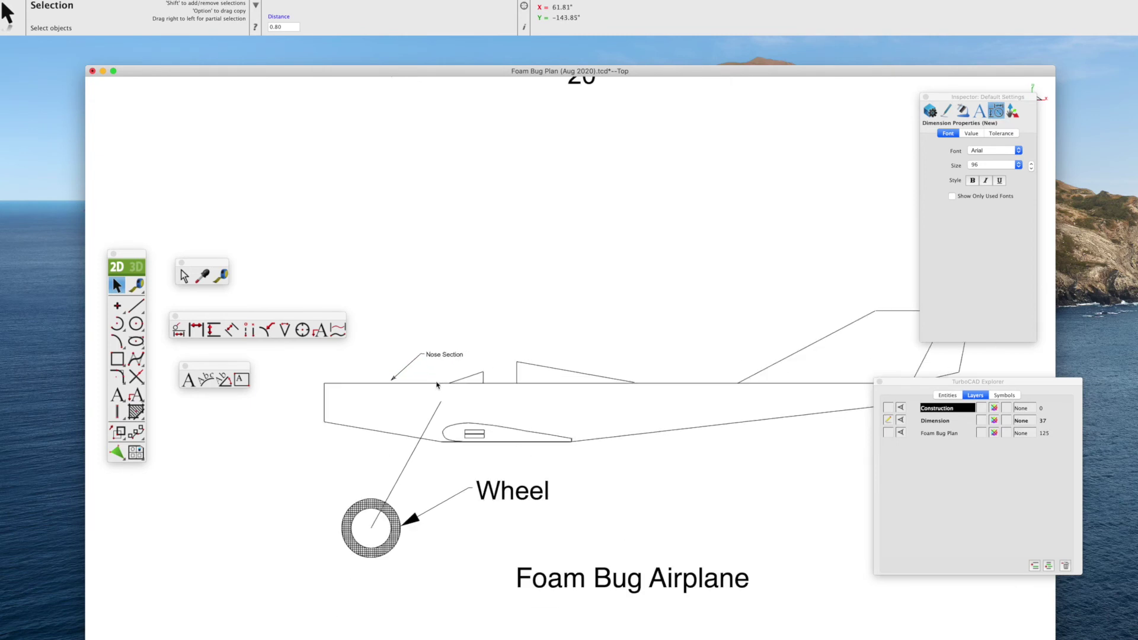
scroll(437, 385, "down", 1)
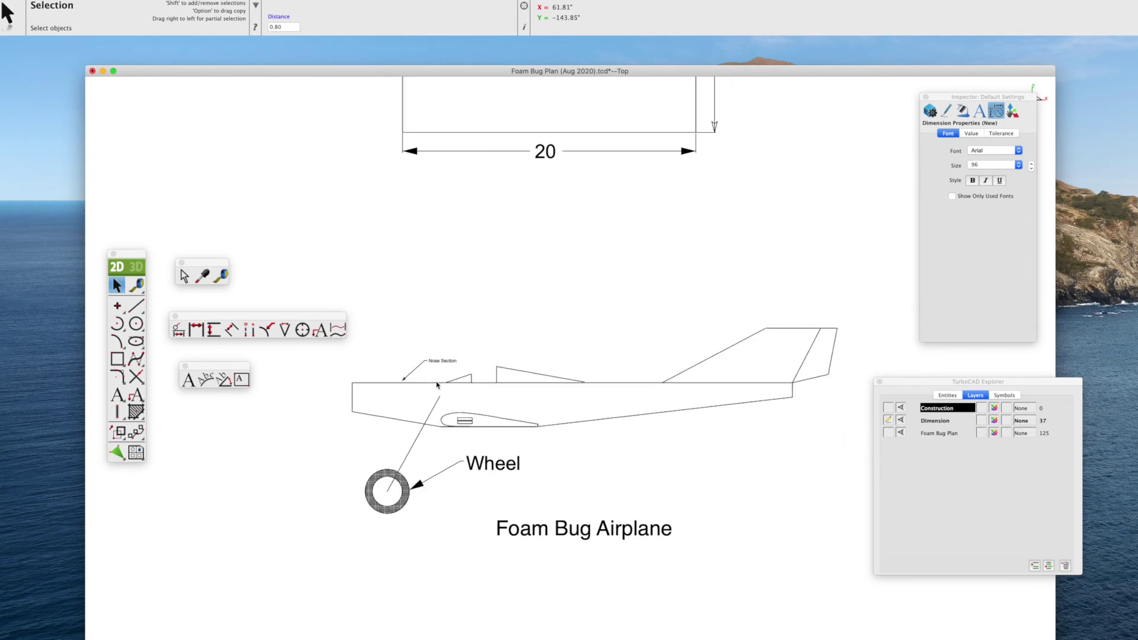